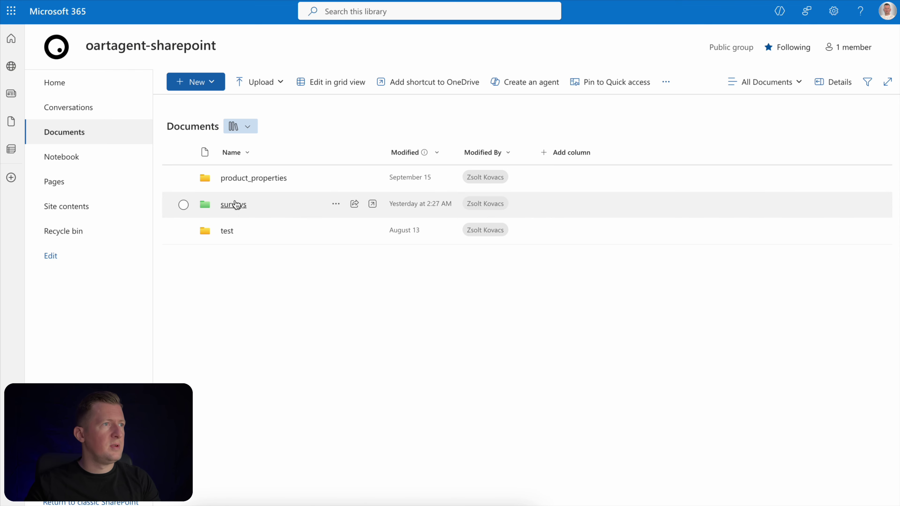
# Create a new blank Excel workbook (Book) inside the SharePoint surveys folder
pyautogui.click(229, 206)
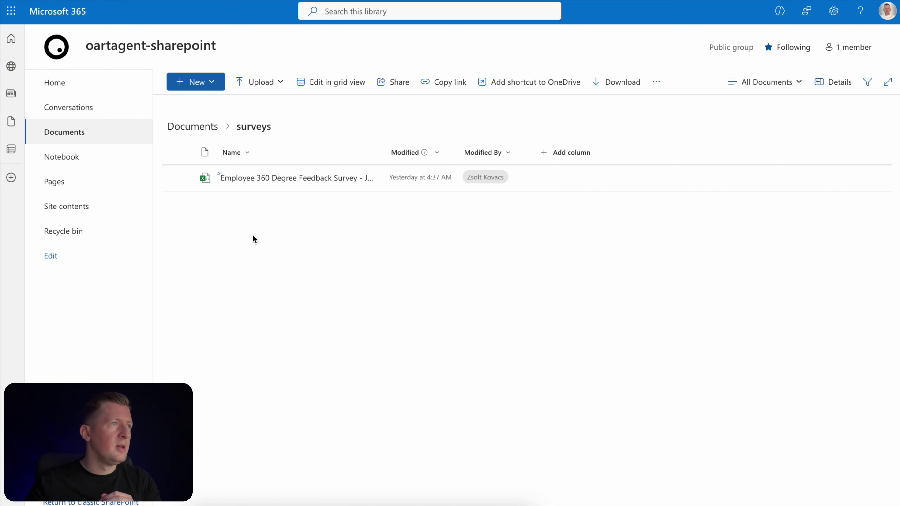
pyautogui.click(212, 82)
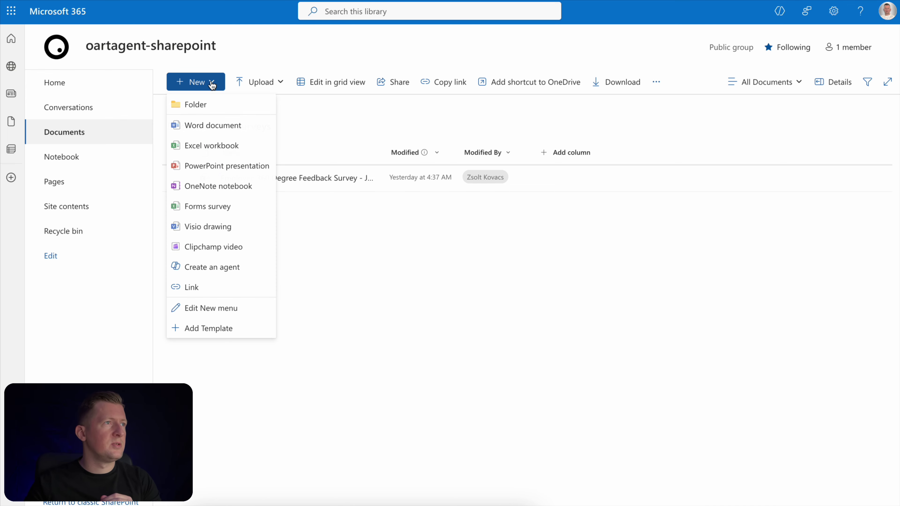
pyautogui.click(201, 151)
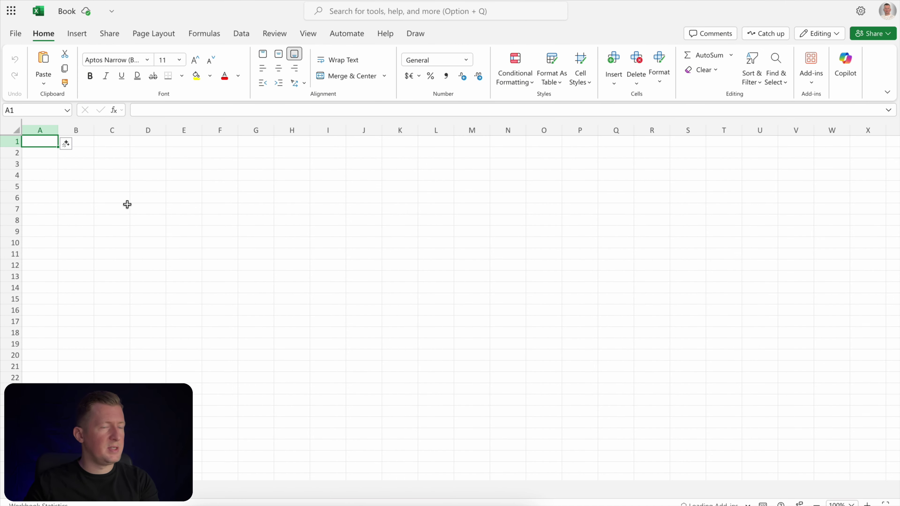
# Paste the Participants and Deadline table into A1, autofit column A, and zoom to 120%
pyautogui.click(43, 142)
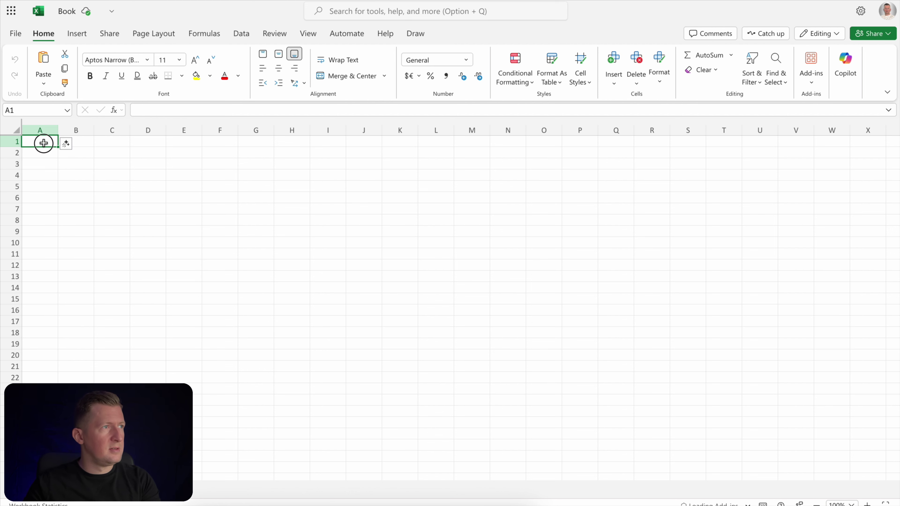
pyautogui.hotkey('ctrl', 'v')
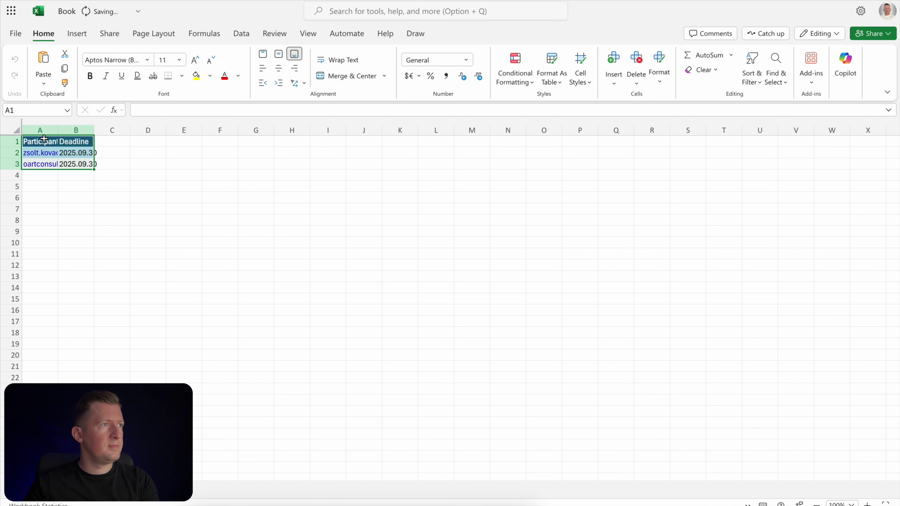
pyautogui.moveTo(59, 134); pyautogui.dragTo(118, 131)
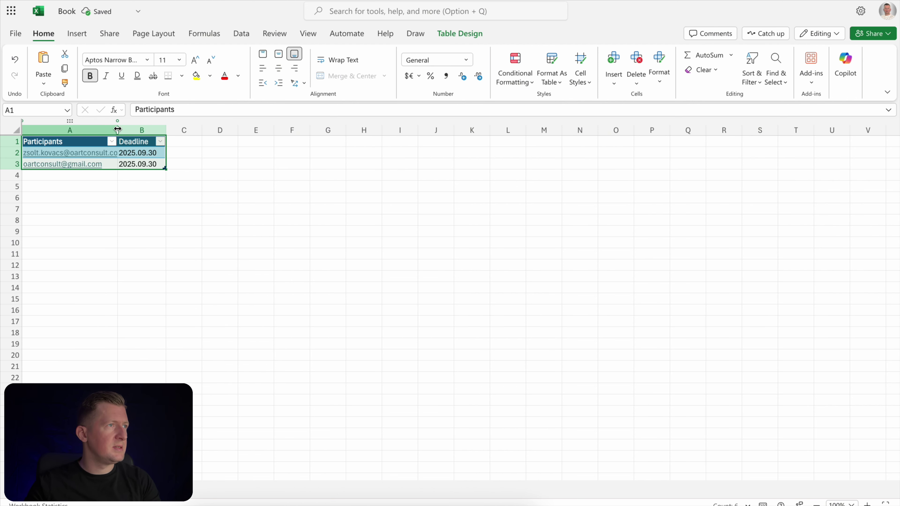
pyautogui.doubleClick(117, 127)
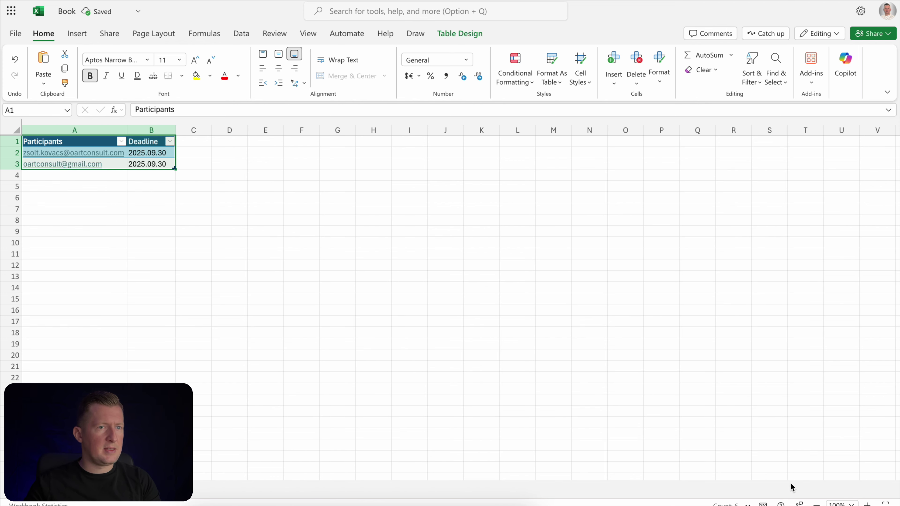
pyautogui.click(867, 503)
pyautogui.click(866, 502)
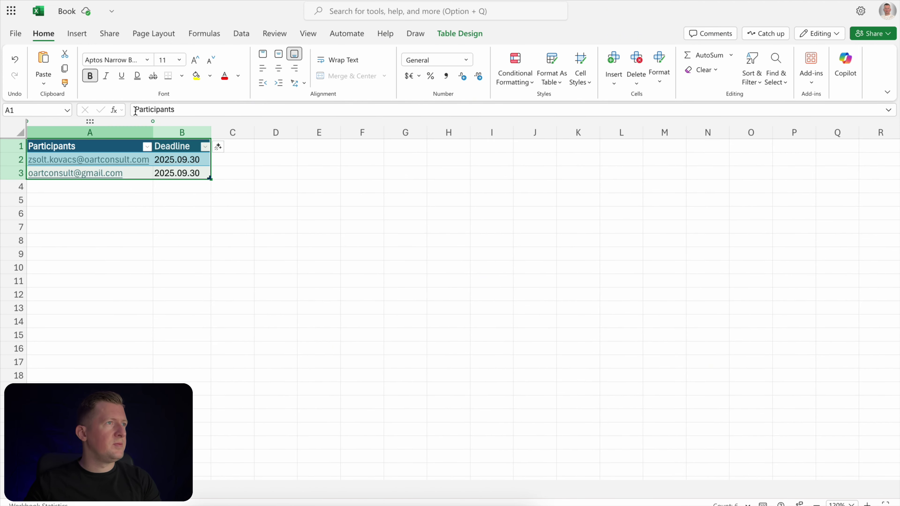
pyautogui.click(137, 252)
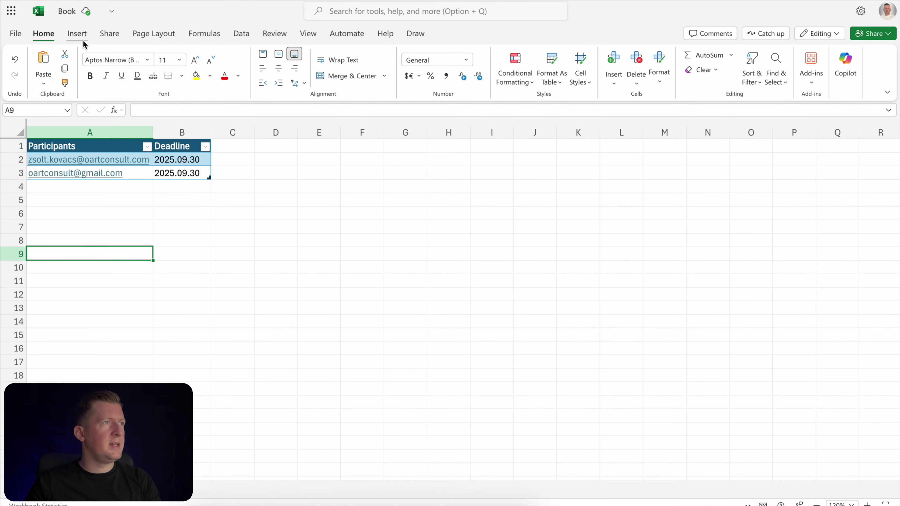
# Insert a new form linked to the workbook and open it in Forms
pyautogui.click(77, 33)
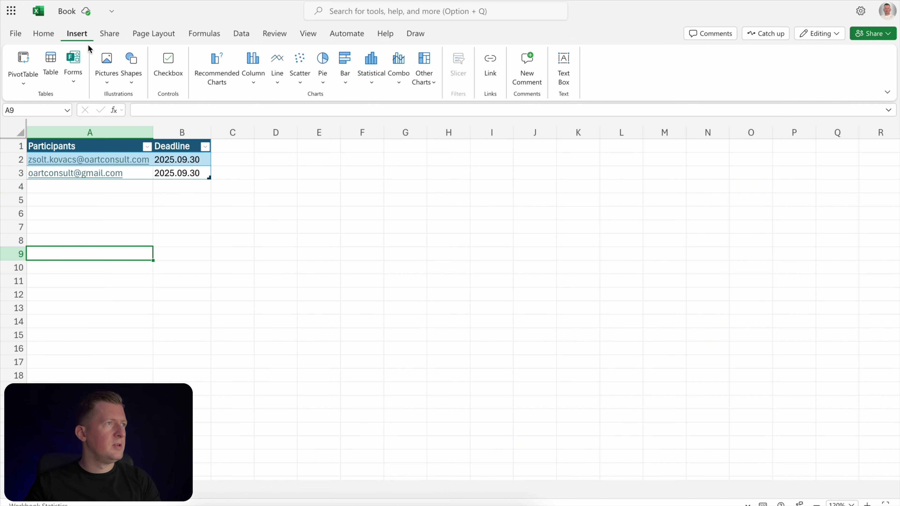
pyautogui.click(75, 81)
pyautogui.click(86, 94)
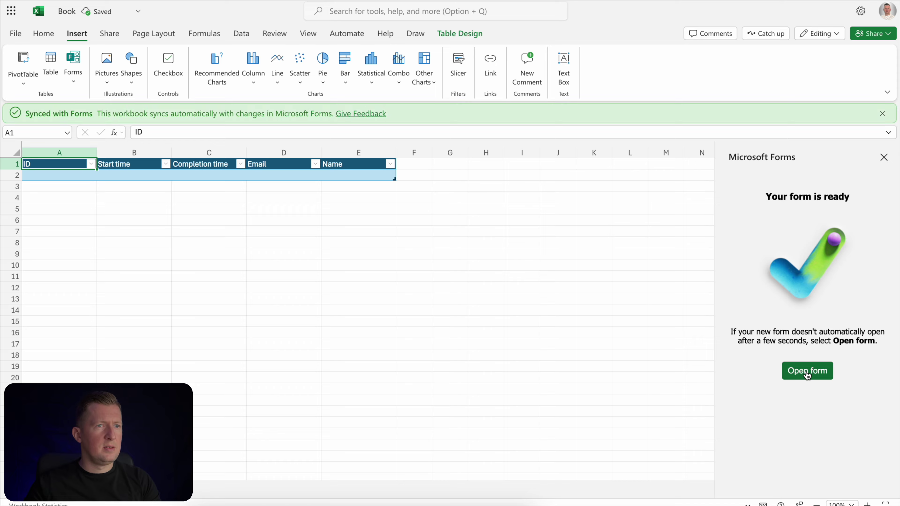
pyautogui.click(807, 373)
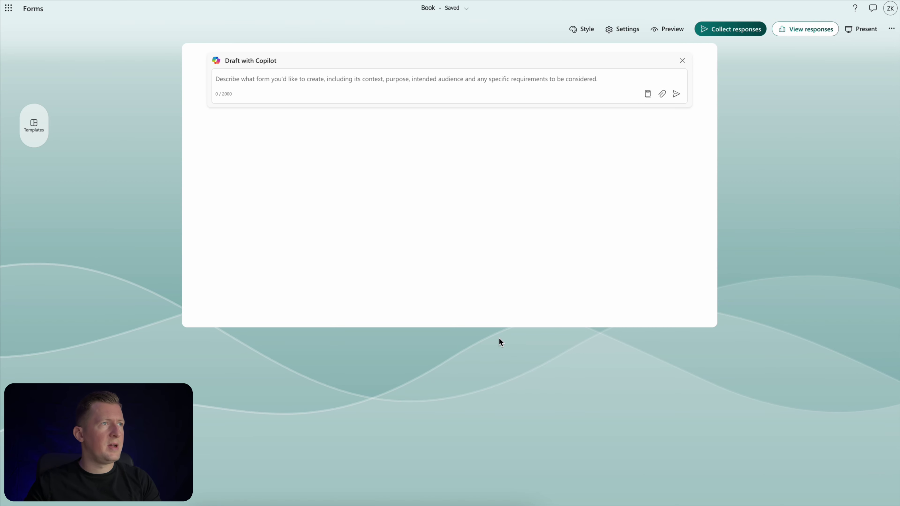
# Draft an 'Employee 360 degree survey' with Copilot and keep the six generated questions
pyautogui.click(442, 79)
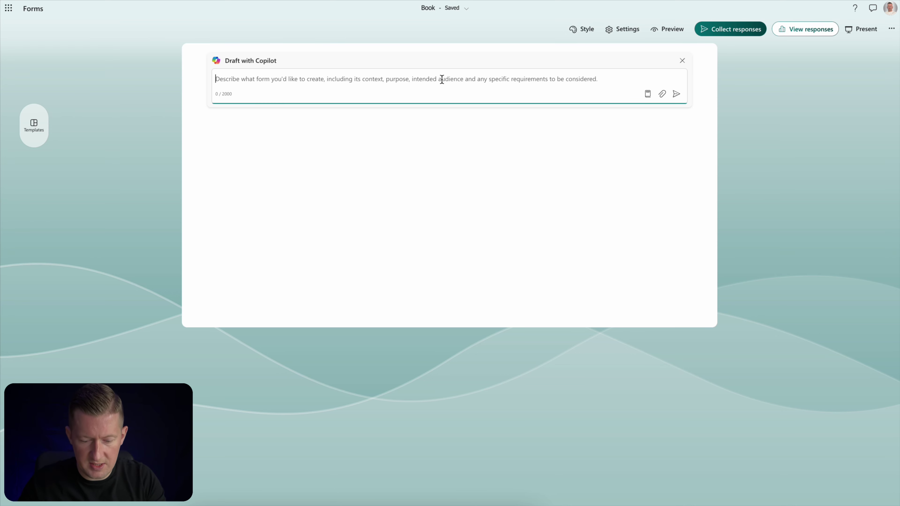
pyautogui.write('Employee 360 degree survey')
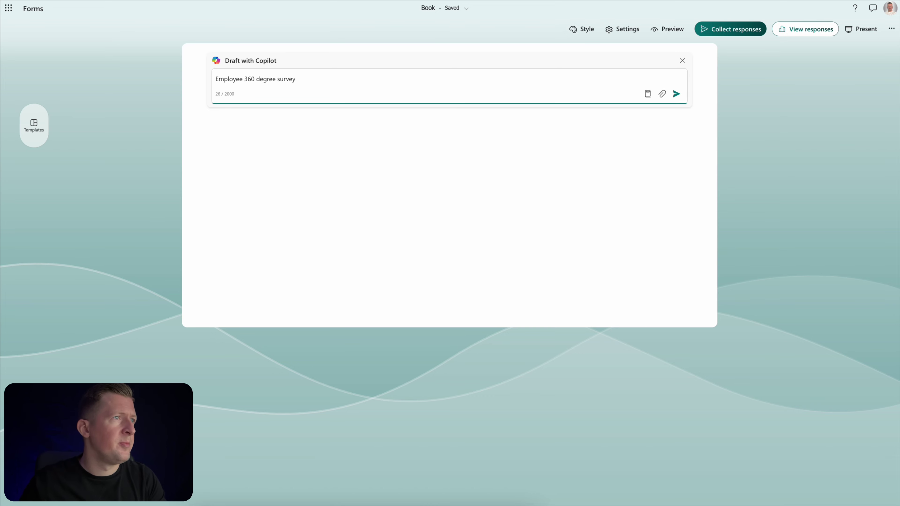
pyautogui.press('Return')
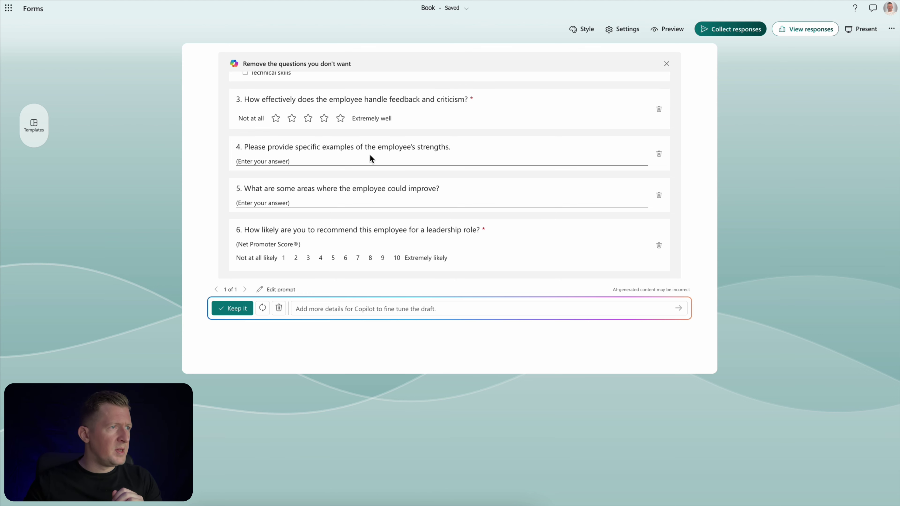
pyautogui.click(233, 309)
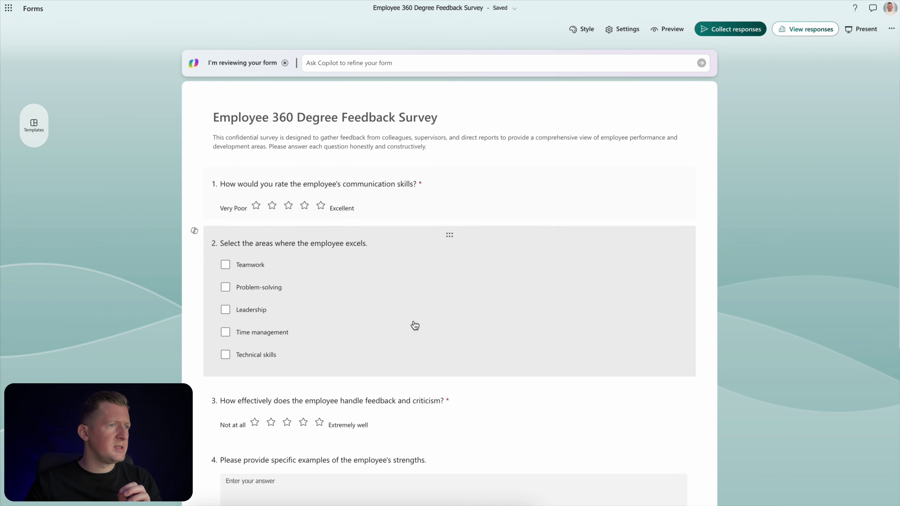
pyautogui.scroll(-1, 414, 326)
pyautogui.scroll(-1, 414, 326)
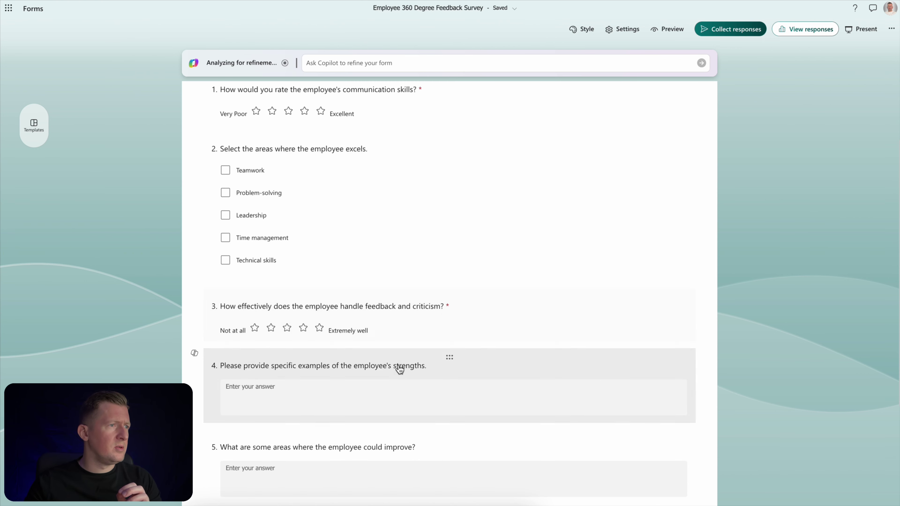
pyautogui.scroll(-1, 412, 355)
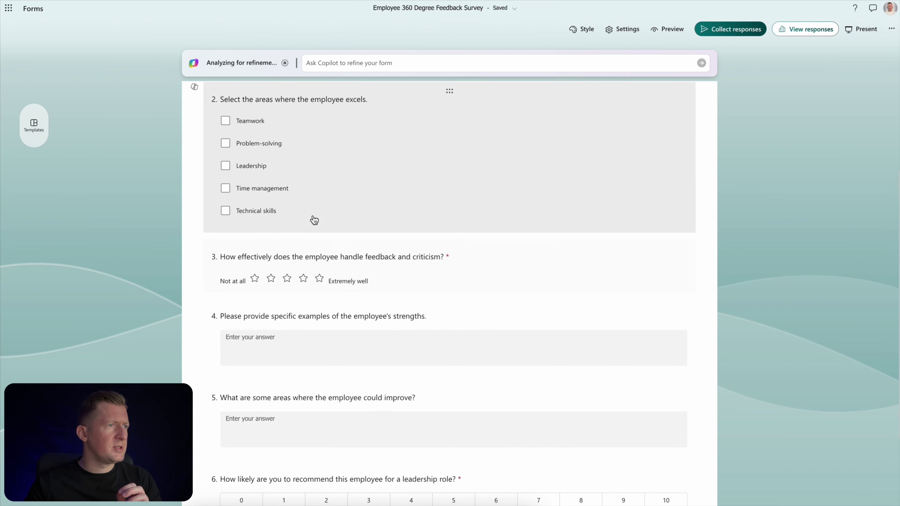
pyautogui.scroll(-1, 381, 383)
pyautogui.scroll(-2, 387, 391)
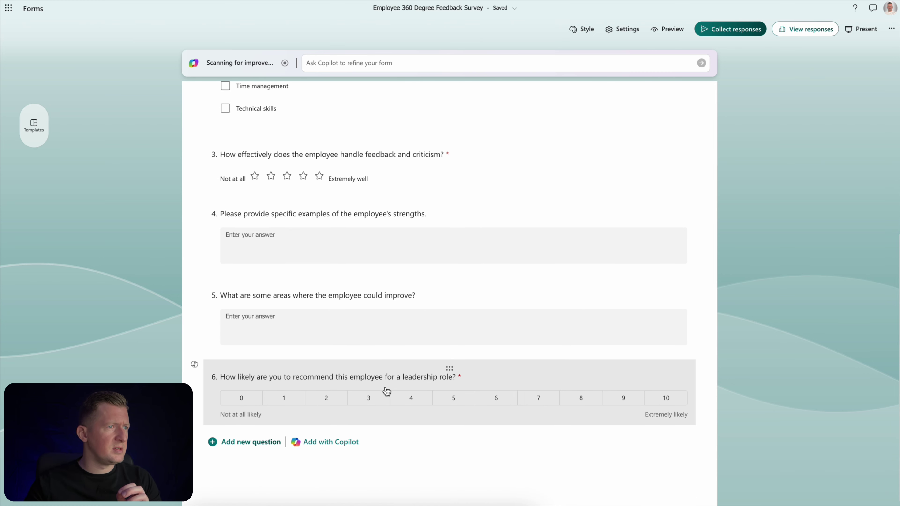
pyautogui.click(341, 440)
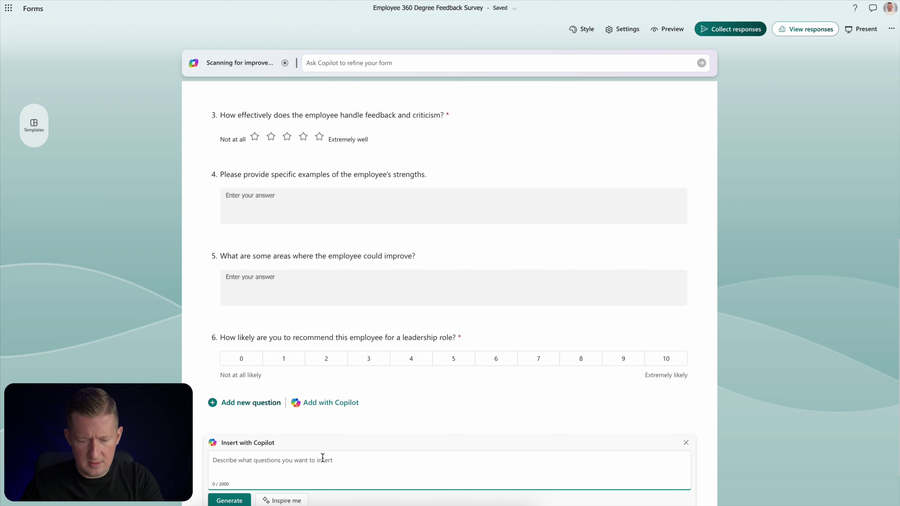
pyautogui.write('Email address input')
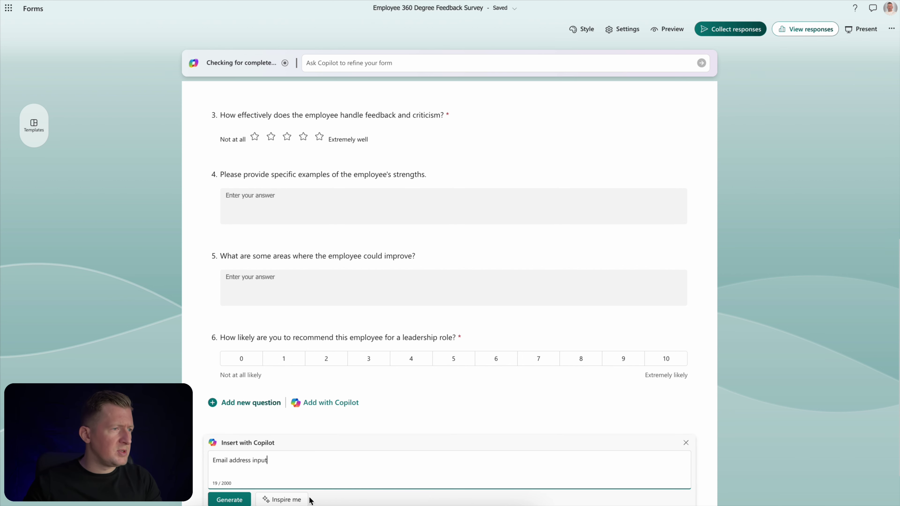
pyautogui.click(240, 502)
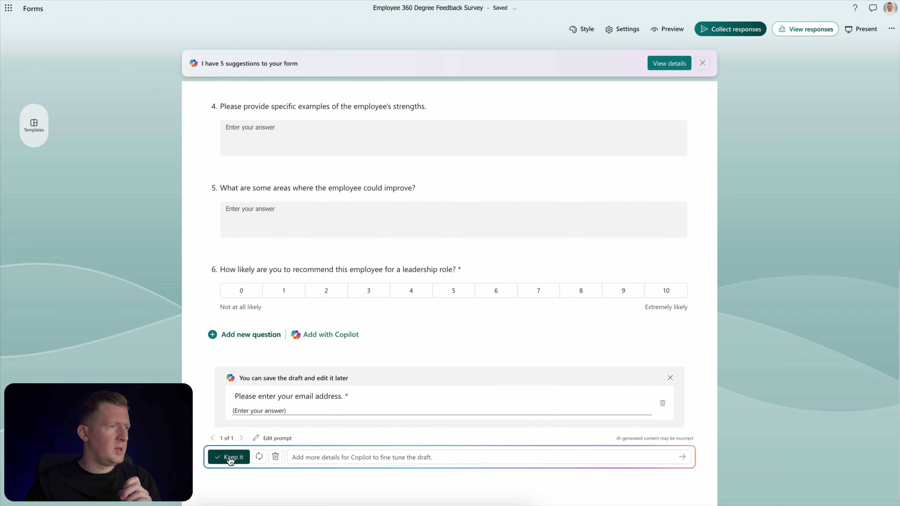
pyautogui.click(230, 457)
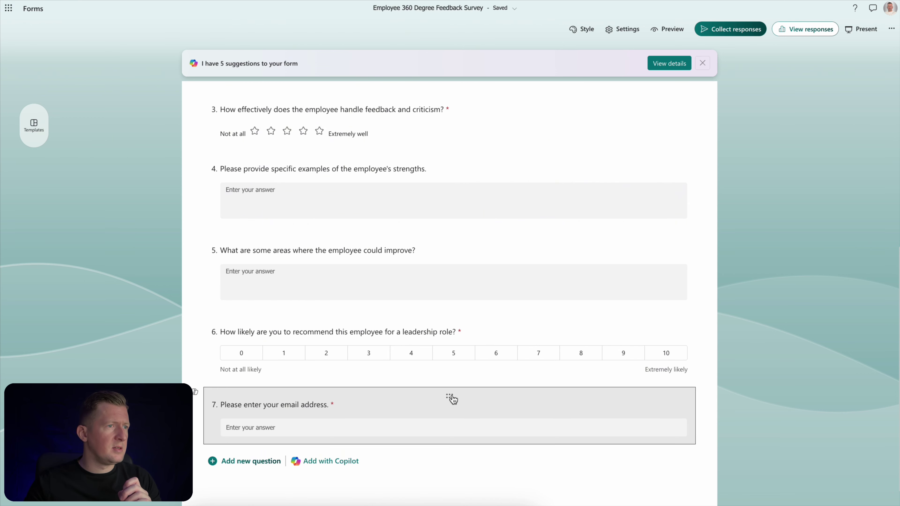
pyautogui.moveTo(452, 399); pyautogui.dragTo(468, 195)
pyautogui.moveTo(450, 235); pyautogui.dragTo(450, 177)
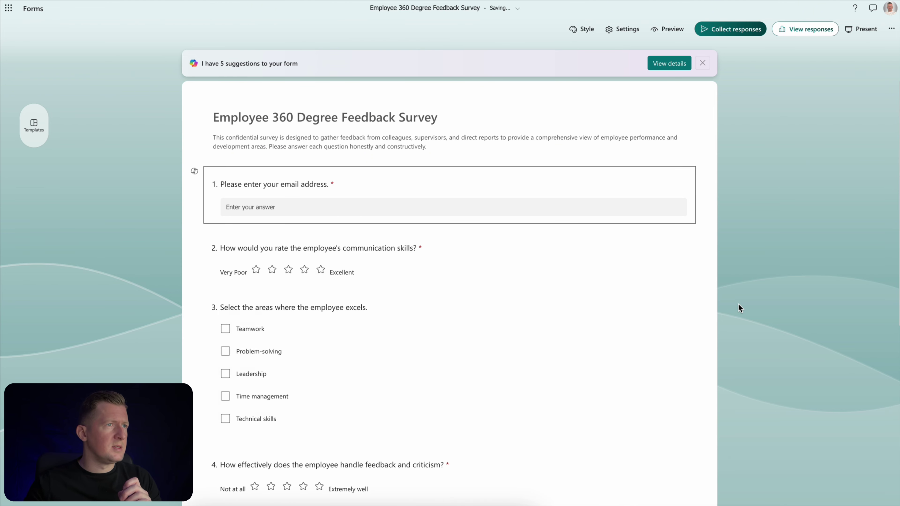
pyautogui.scroll(-4, 675, 336)
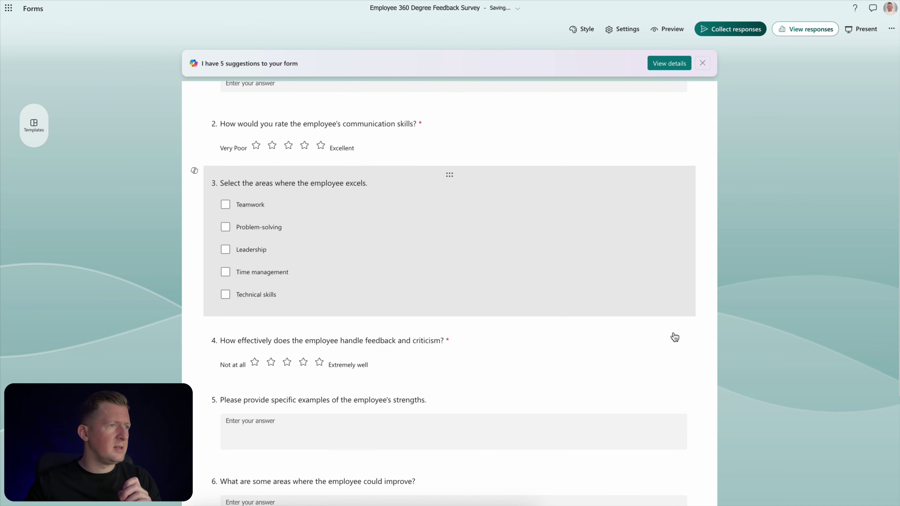
pyautogui.scroll(-6, 675, 336)
pyautogui.scroll(10, 675, 335)
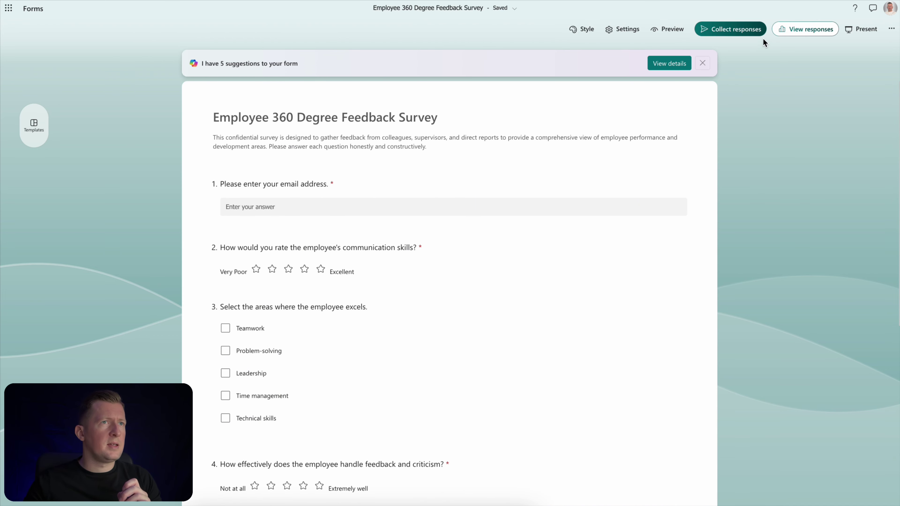
# Open the survey to anyone, copy its shortened link, and start a new browser tab
pyautogui.click(724, 34)
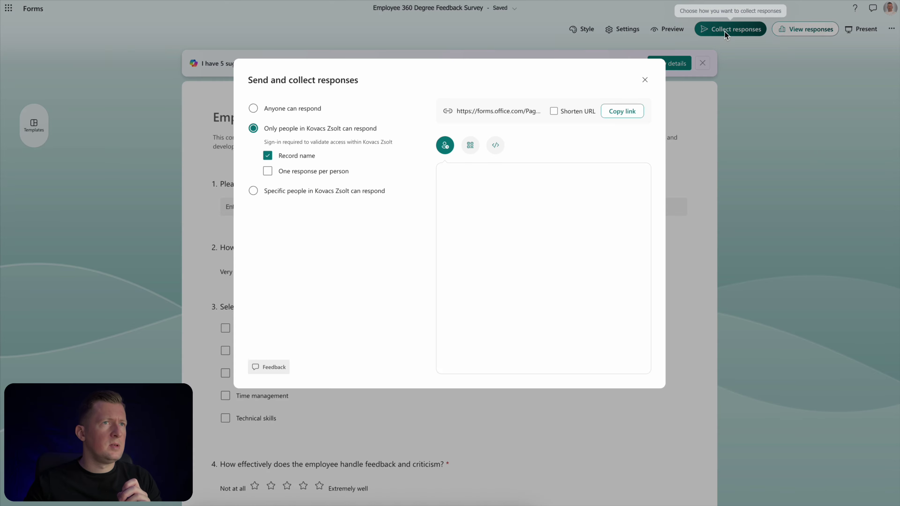
pyautogui.click(314, 113)
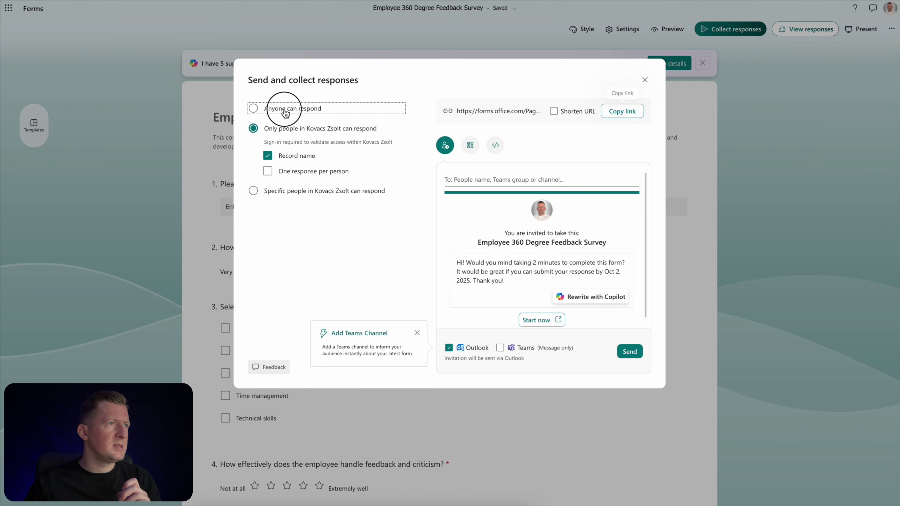
pyautogui.click(554, 111)
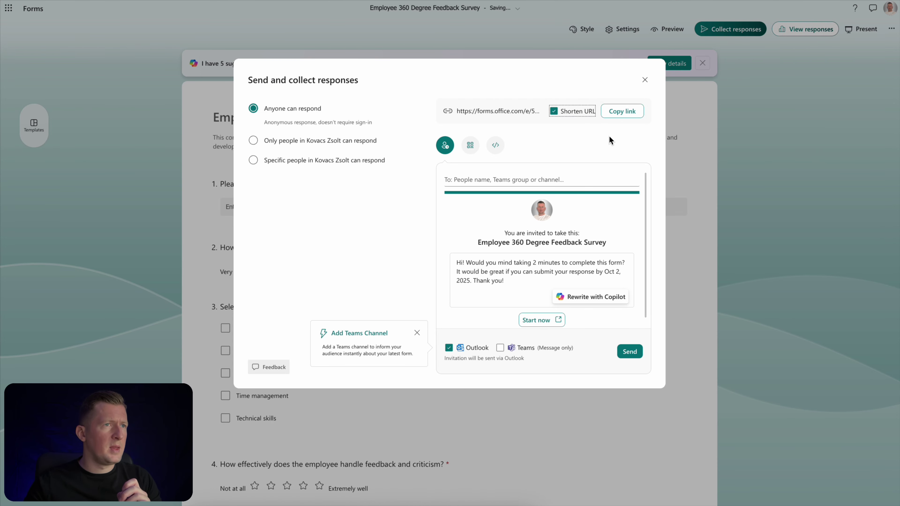
pyautogui.click(618, 113)
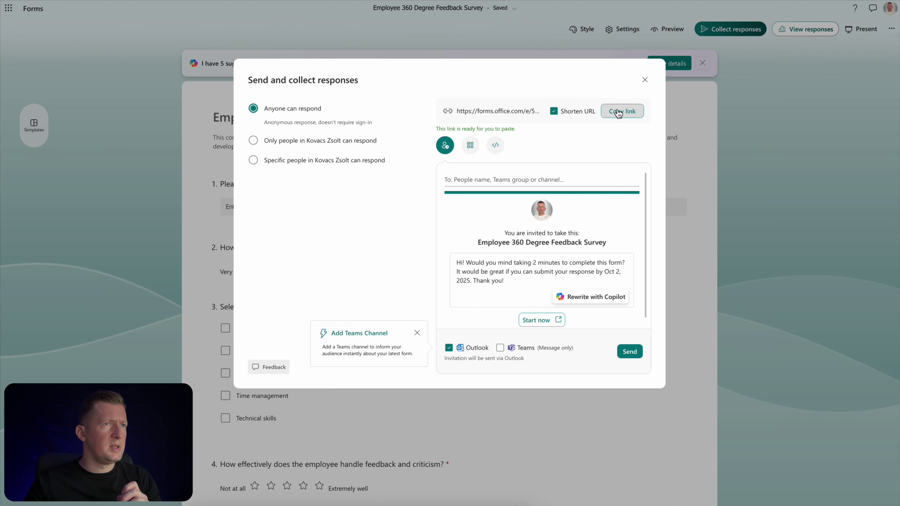
pyautogui.hotkey('ctrl', 't')
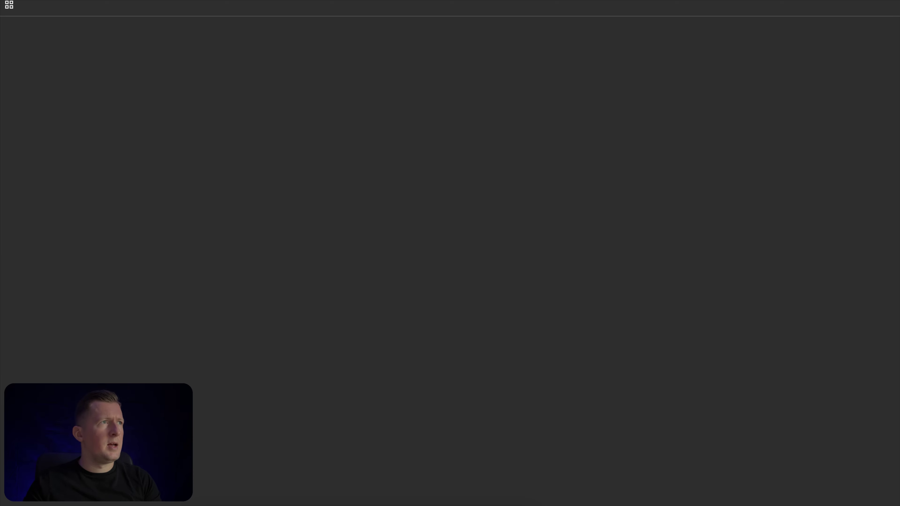
# Load the survey link, enter the respondent's email, rate communication four stars, check Problem-solving
pyautogui.hotkey('ctrl', 'v')
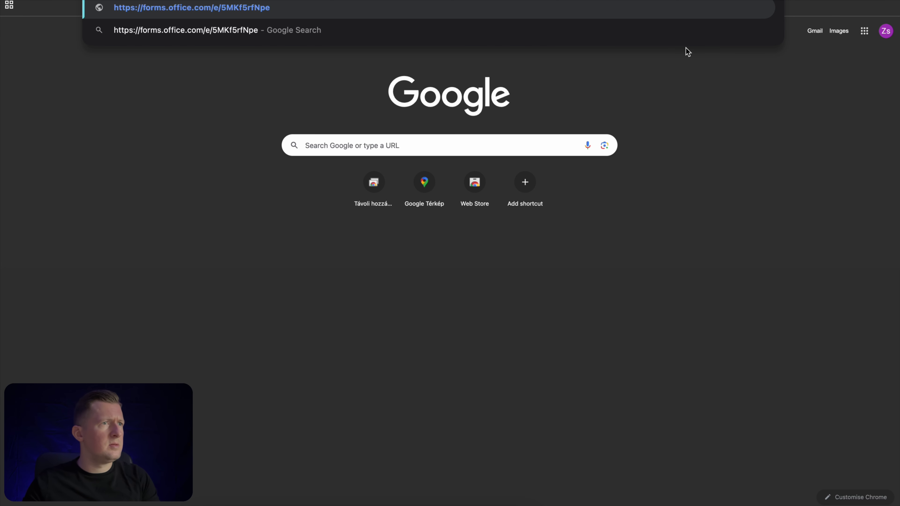
pyautogui.press('Return')
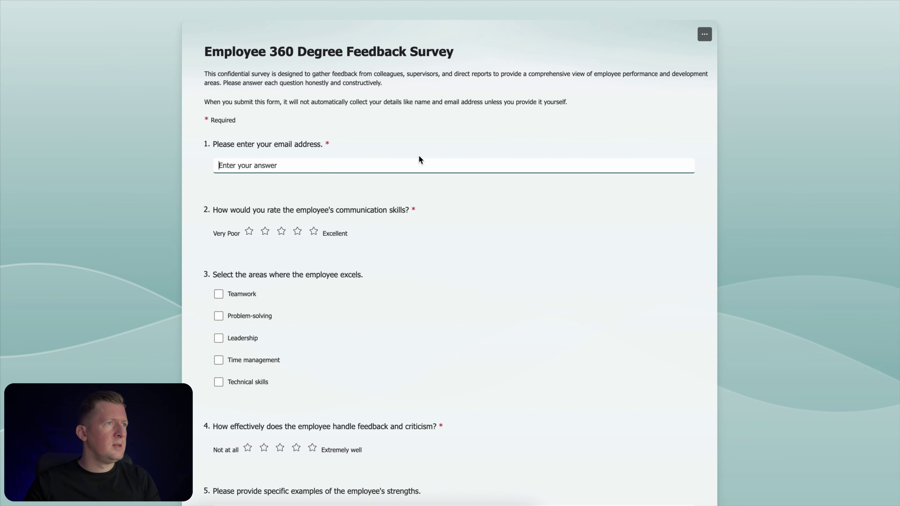
pyautogui.click(398, 165)
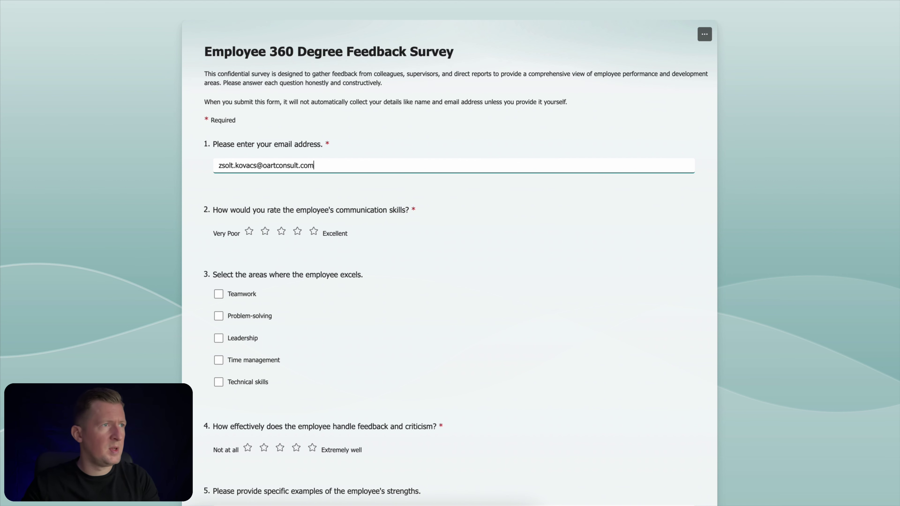
pyautogui.click(297, 231)
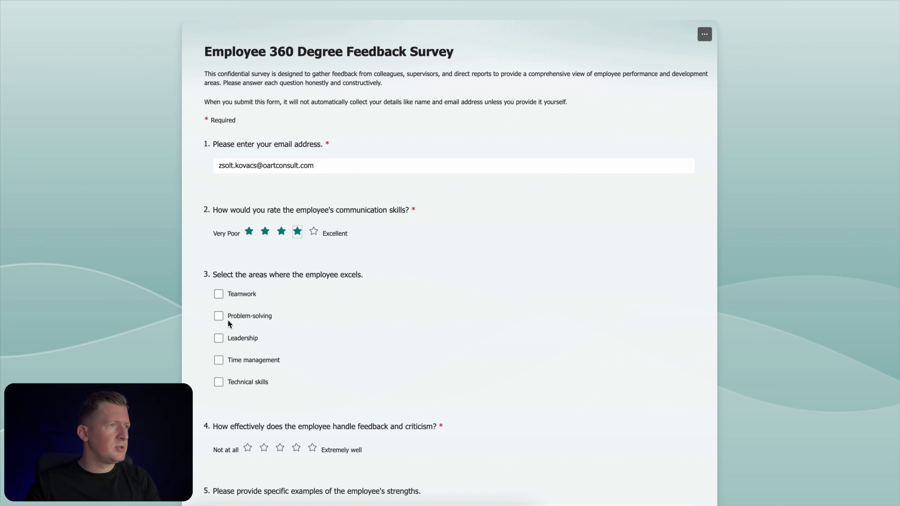
pyautogui.click(219, 319)
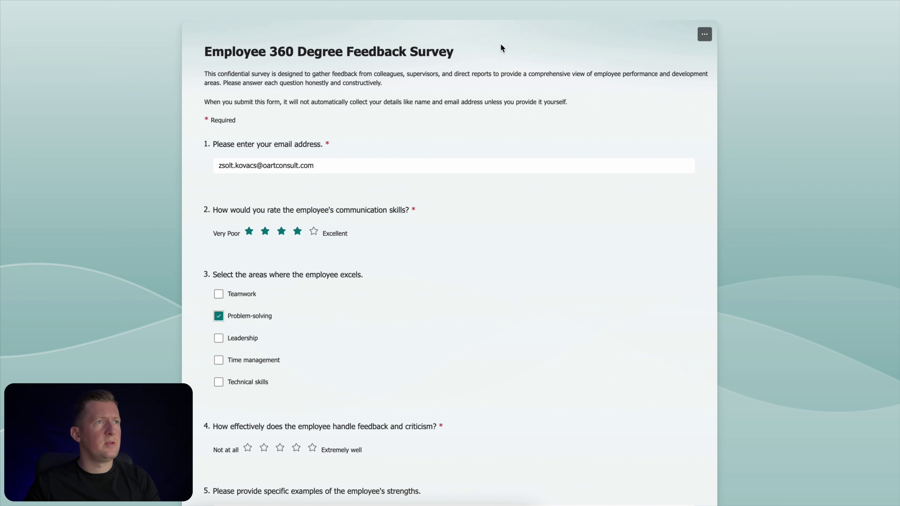
# Rate feedback handling four stars, answer '-' to both text questions, pick 3, submit
pyautogui.scroll(-1, 384, 302)
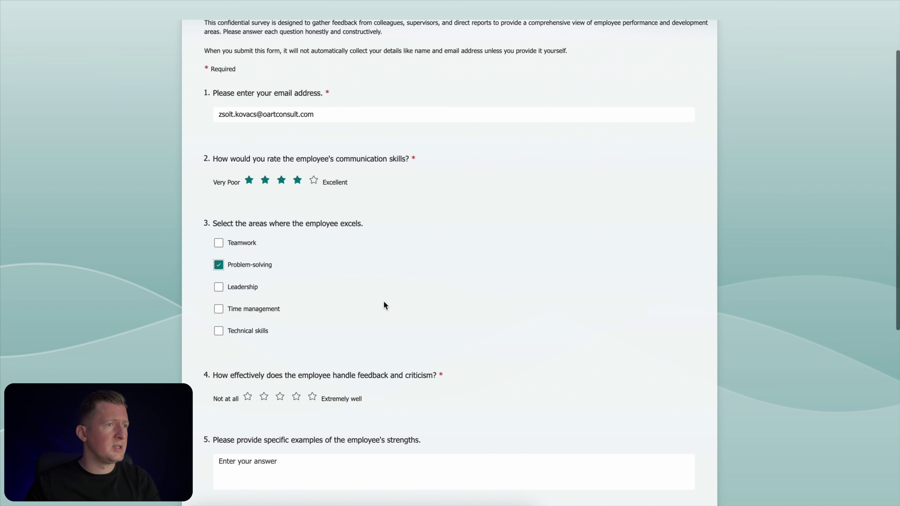
pyautogui.scroll(-1, 384, 305)
pyautogui.click(296, 364)
pyautogui.click(288, 422)
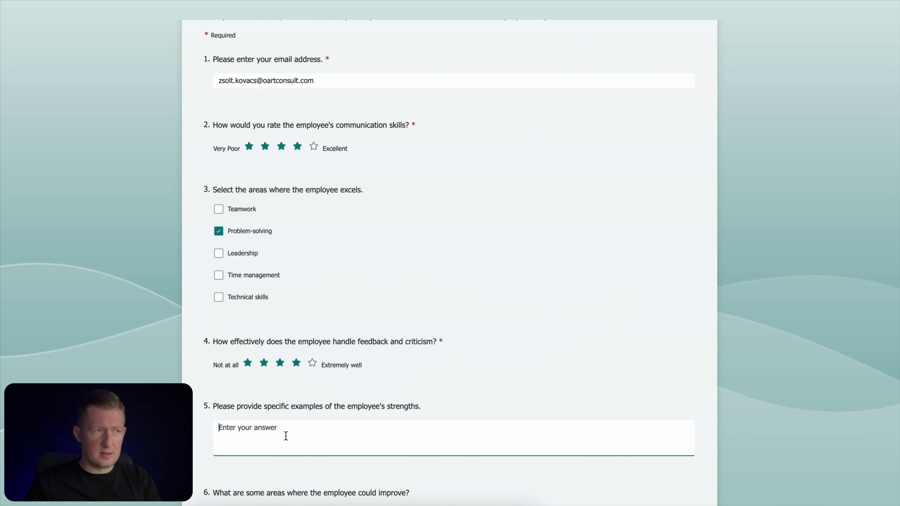
pyautogui.write('-')
pyautogui.scroll(-3, 318, 425)
pyautogui.click(314, 405)
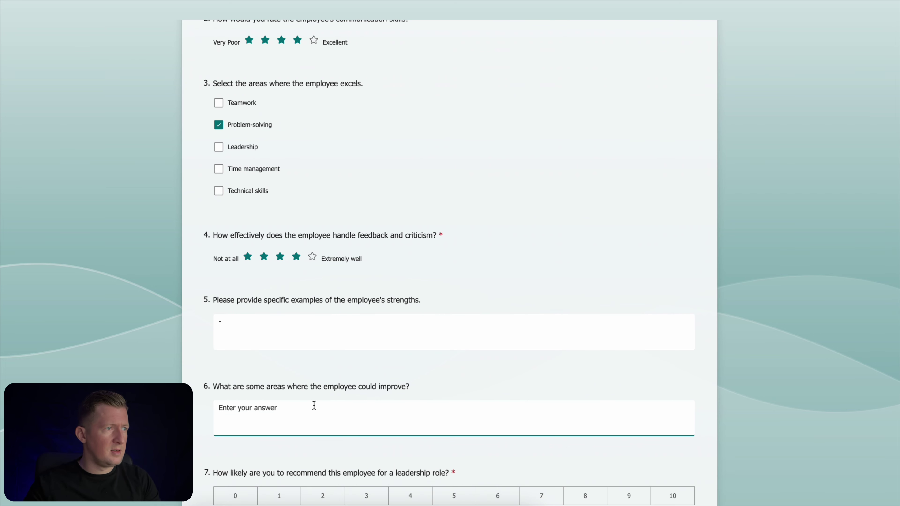
pyautogui.write('-')
pyautogui.click(380, 498)
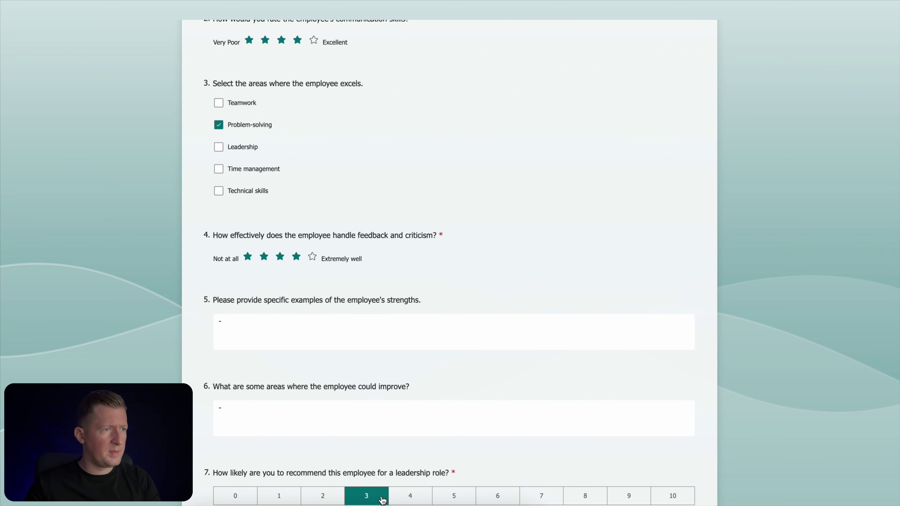
pyautogui.scroll(-3, 453, 461)
pyautogui.click(233, 428)
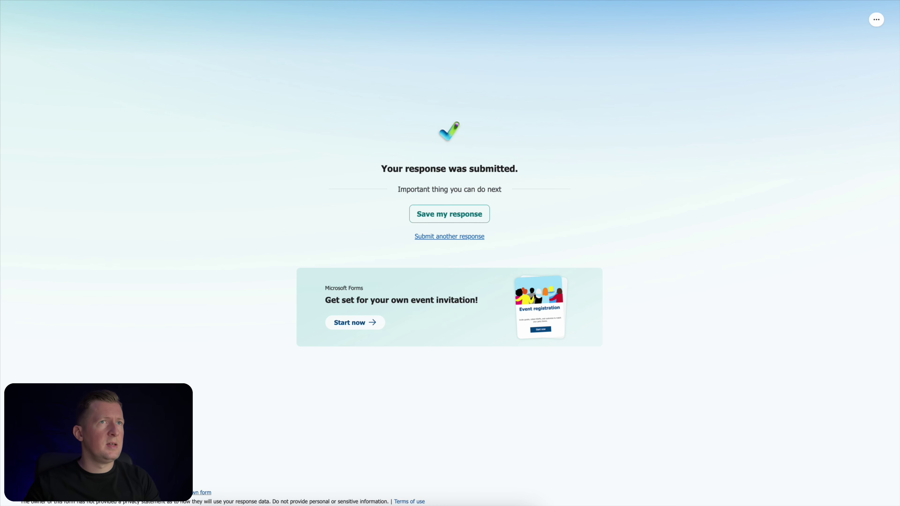
pyautogui.hotkey('ctrl', 'w')
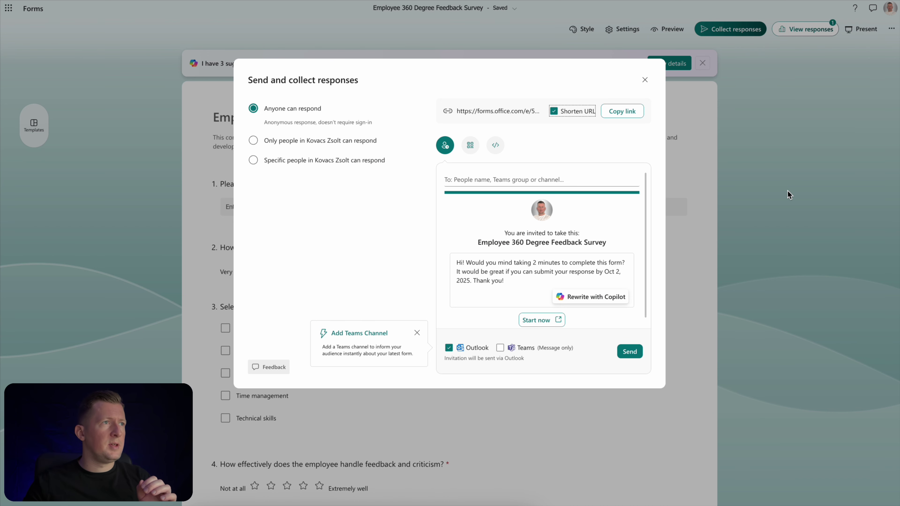
# Check the synced test response row in the Book workbook, then return to the responses overview
pyautogui.click(645, 79)
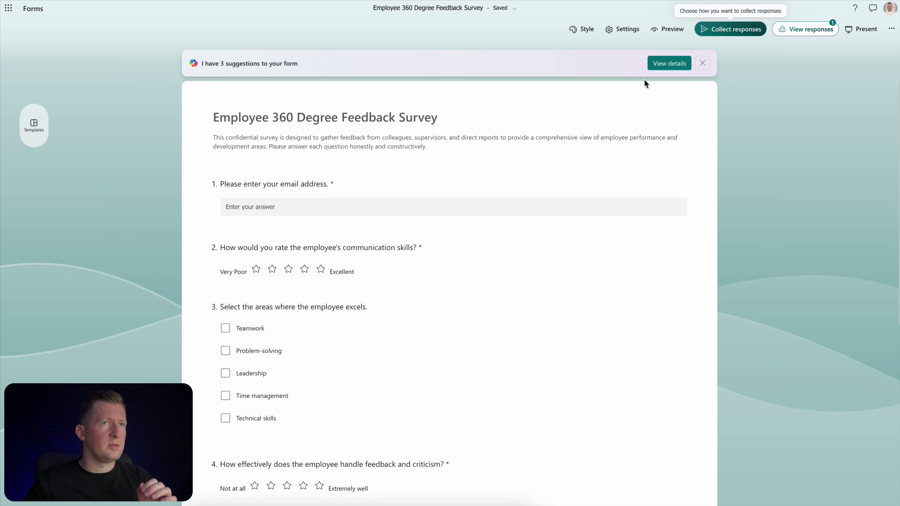
pyautogui.click(811, 30)
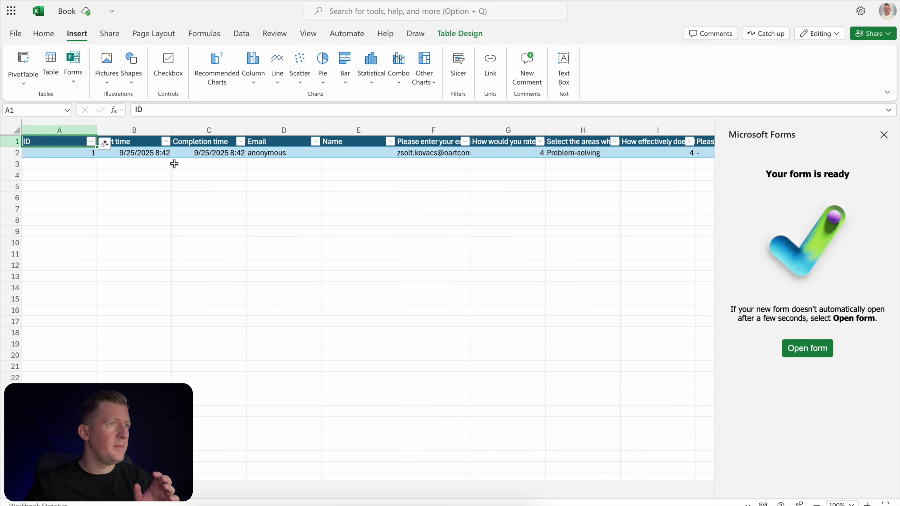
pyautogui.hscroll(3, 261, 195)
pyautogui.hscroll(8, 260, 196)
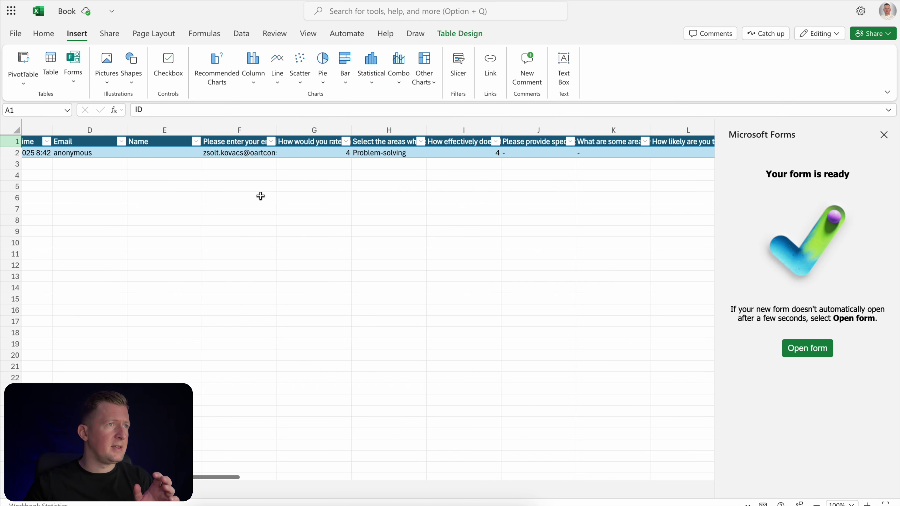
pyautogui.hscroll(-6, 261, 196)
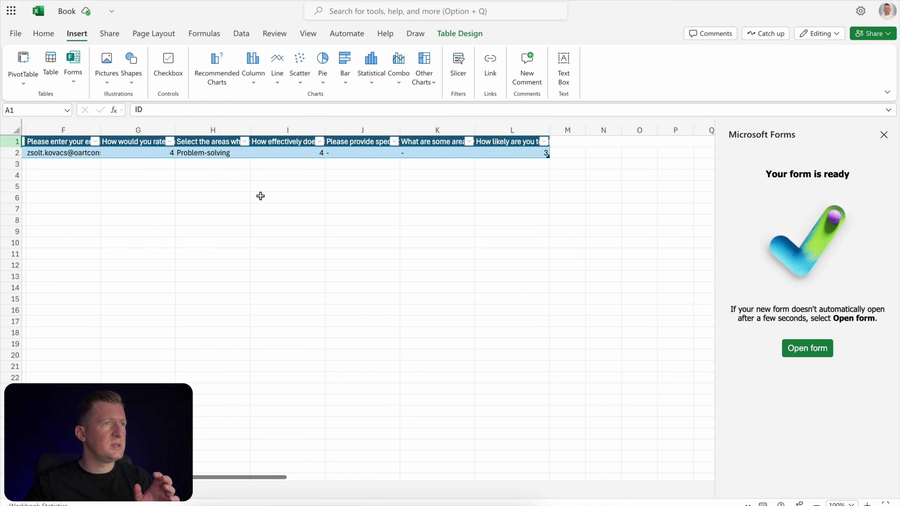
pyautogui.hscroll(-5, 261, 196)
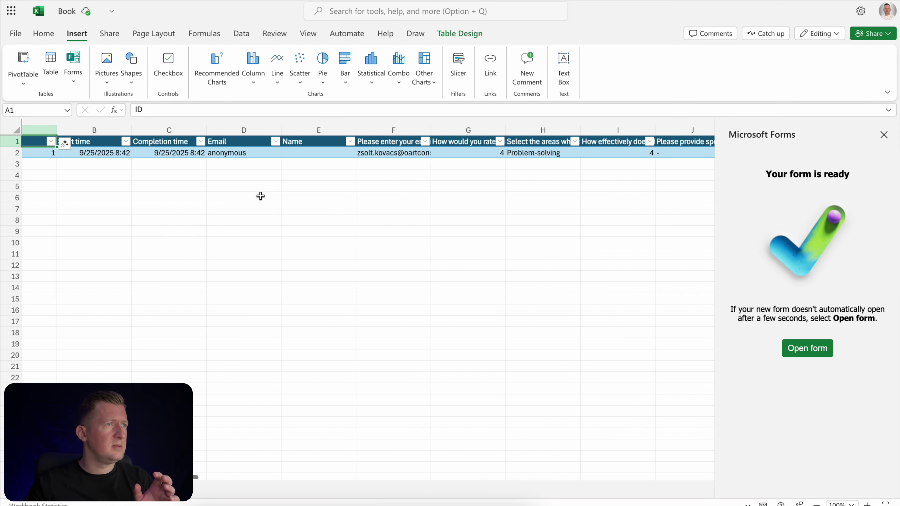
pyautogui.click(884, 134)
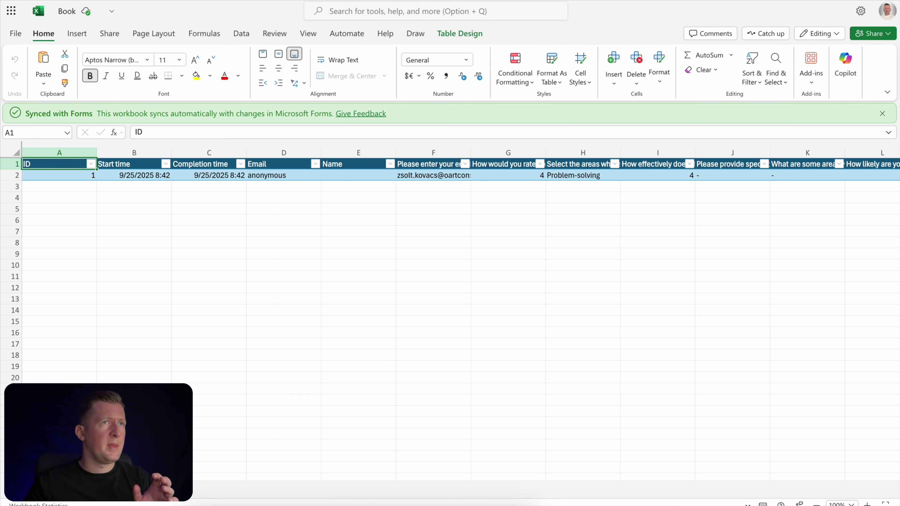
pyautogui.click(457, 0)
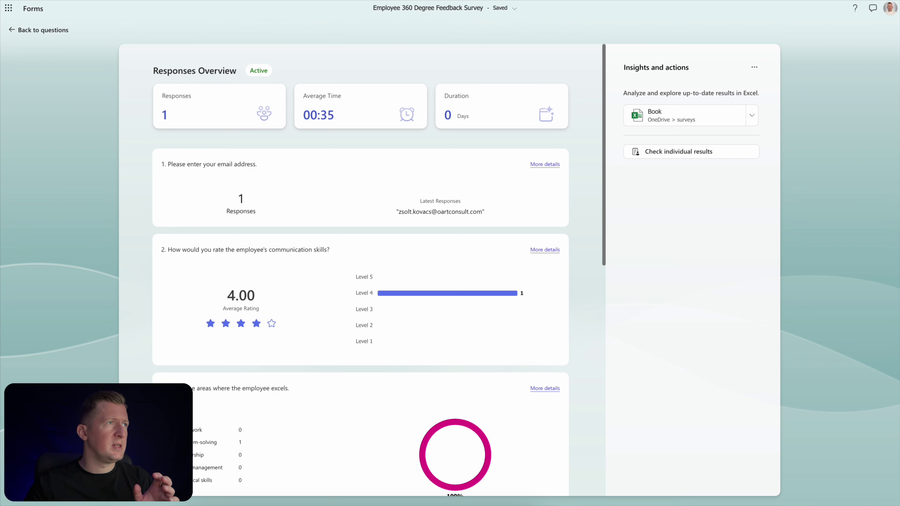
# Reload the Forms responses page and select Book.xlsx in the surveys folder
pyautogui.press('F5')
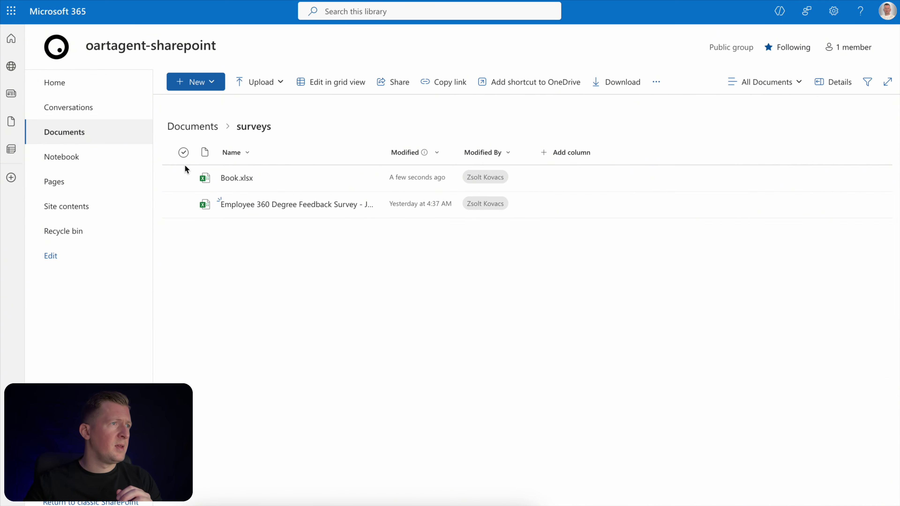
pyautogui.click(183, 178)
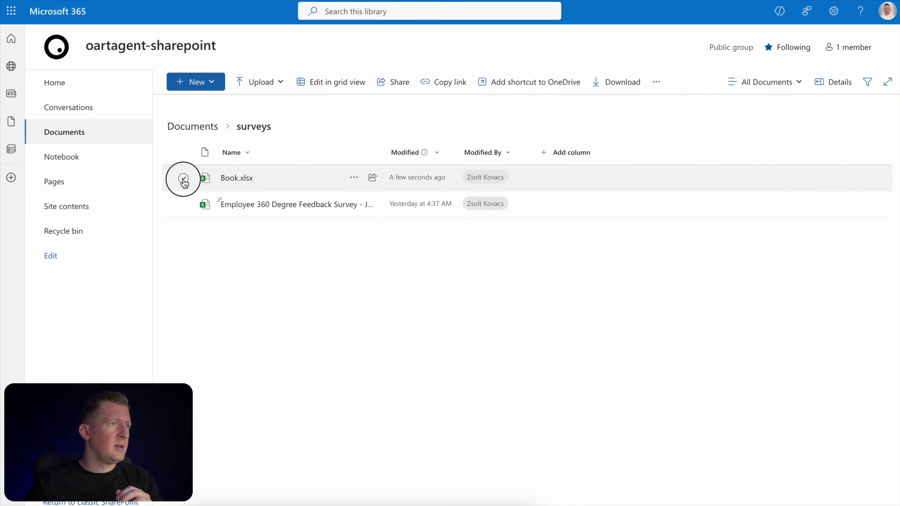
# Delete Book.xlsx and open the Employee 360 Degree Feedback Survey workbook
pyautogui.click(491, 82)
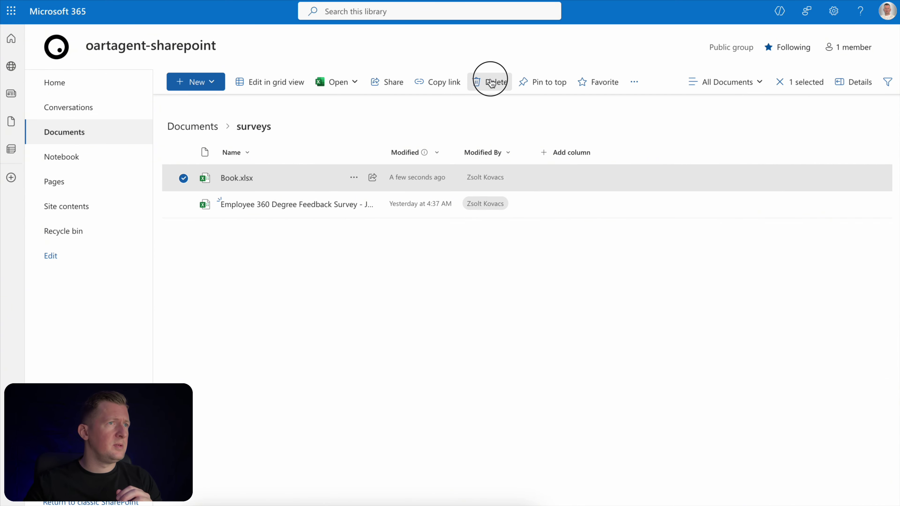
pyautogui.click(485, 300)
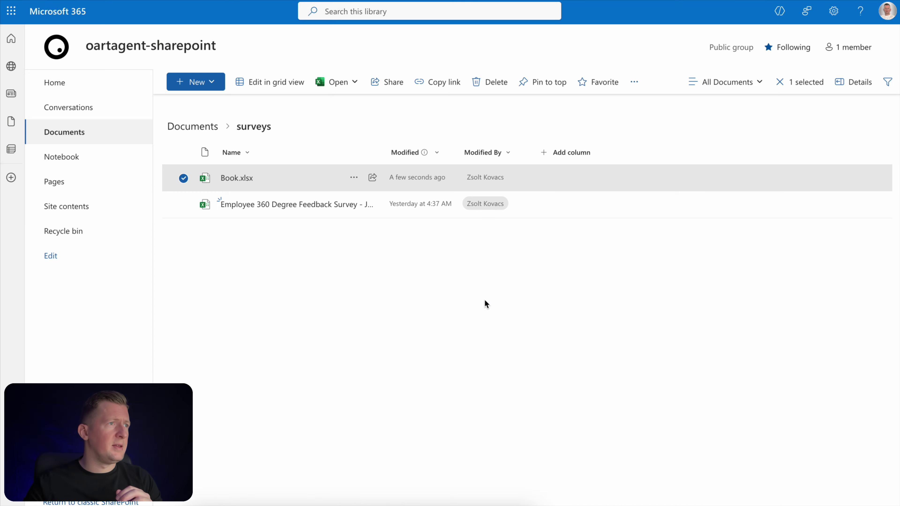
pyautogui.click(307, 181)
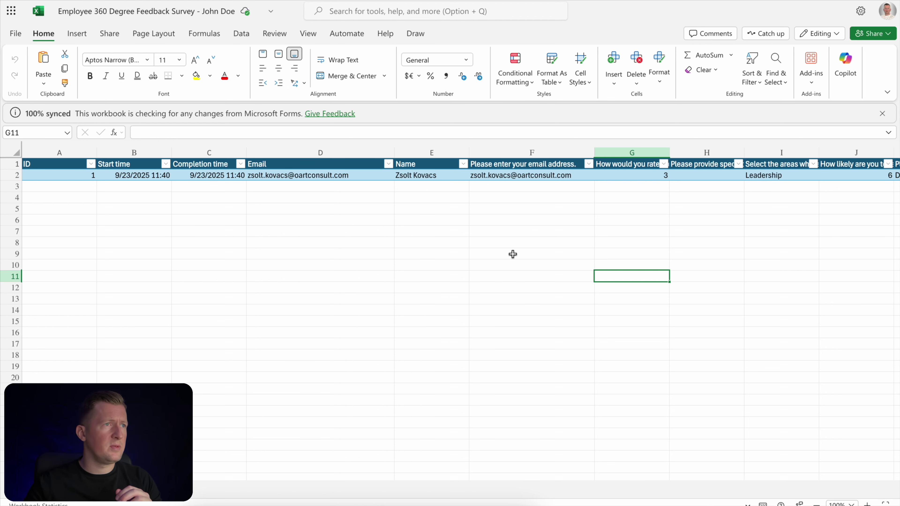
pyautogui.click(81, 503)
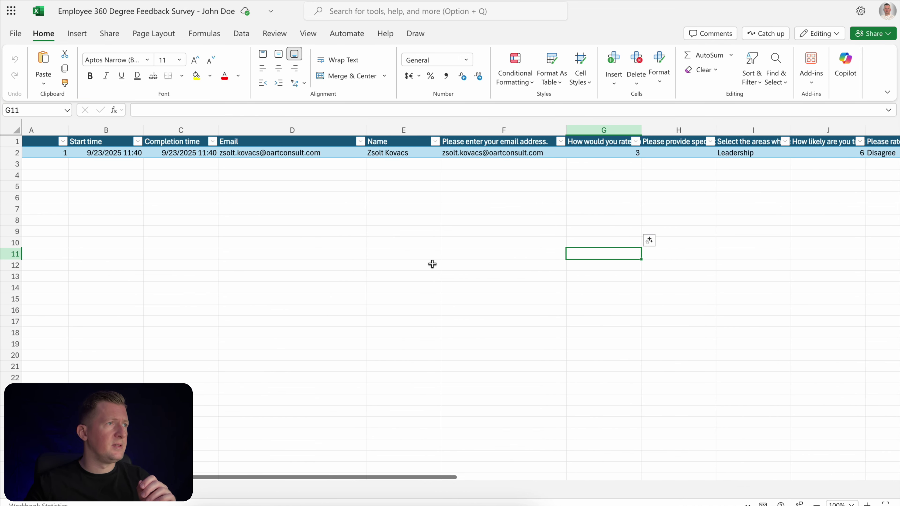
pyautogui.hscroll(10, 432, 263)
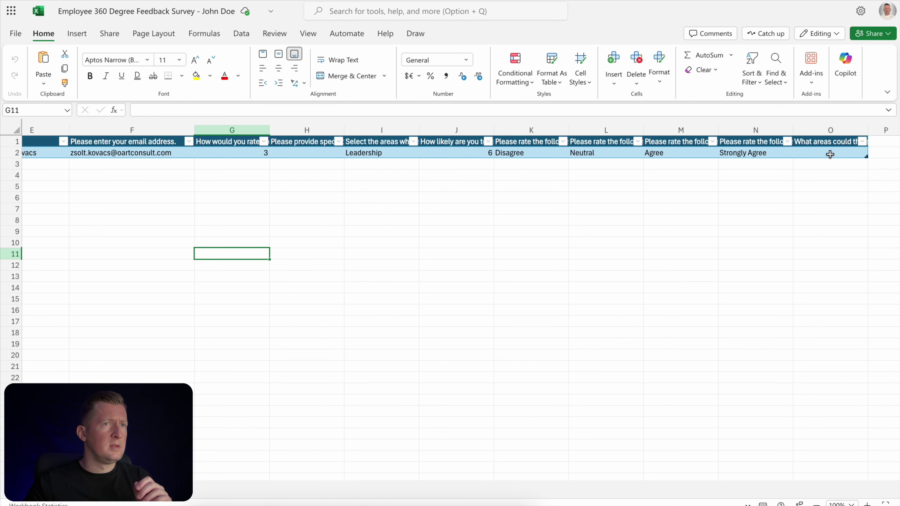
pyautogui.click(829, 153)
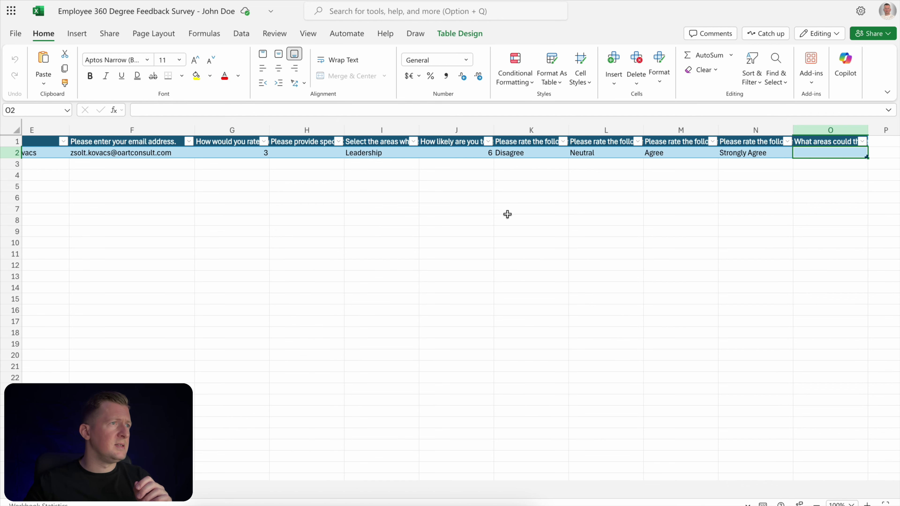
pyautogui.hscroll(-3, 507, 213)
pyautogui.click(374, 154)
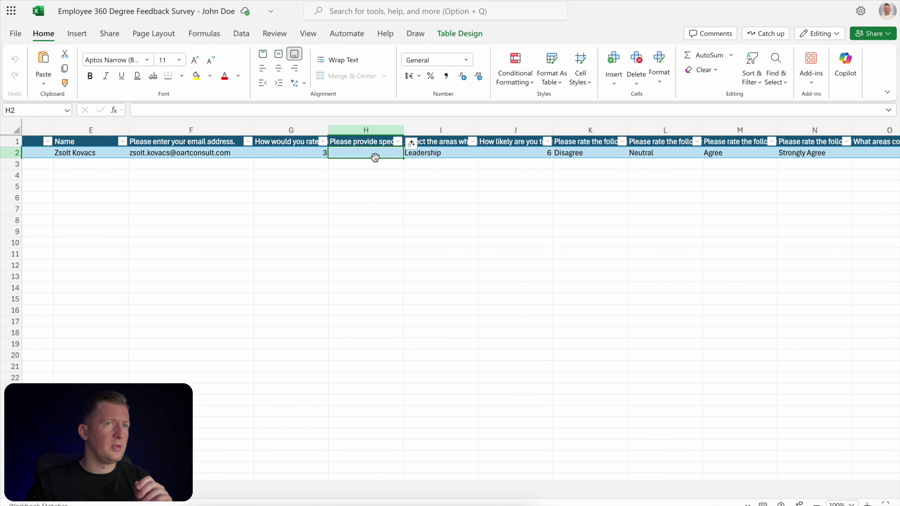
pyautogui.hscroll(-15, 404, 201)
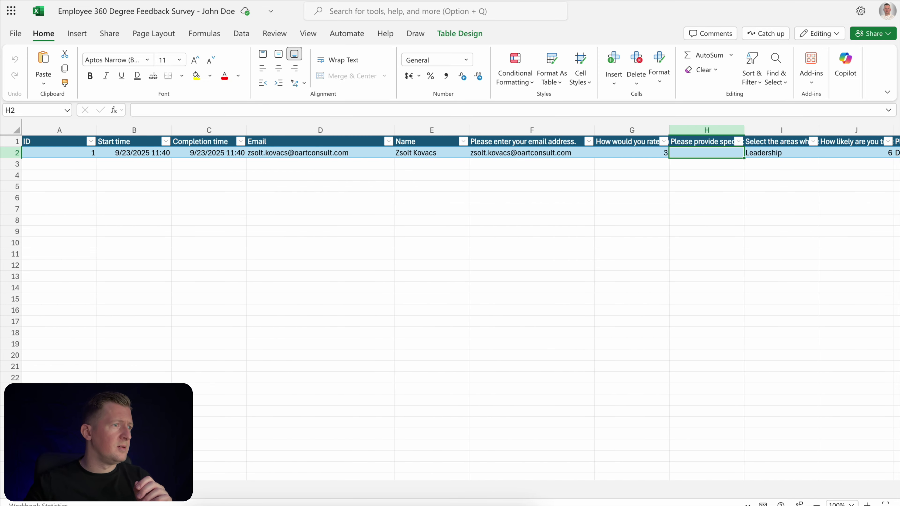
pyautogui.click(94, 490)
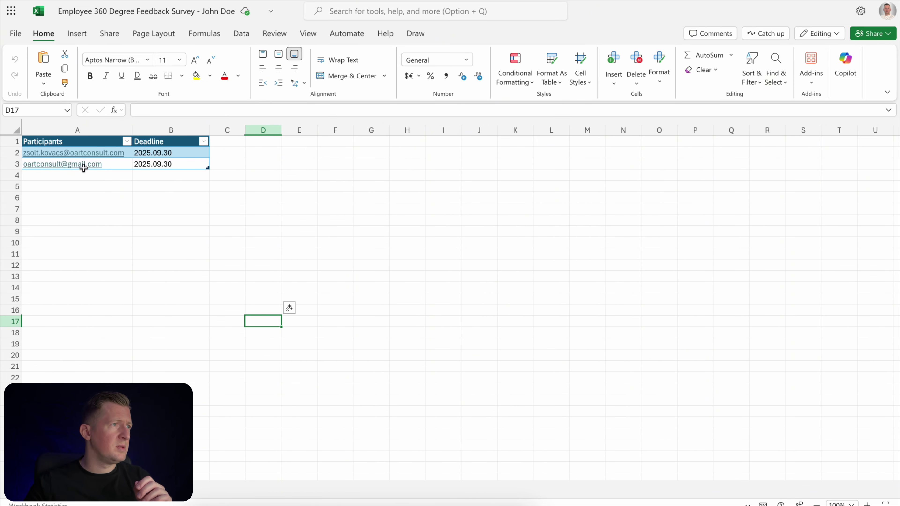
pyautogui.click(59, 490)
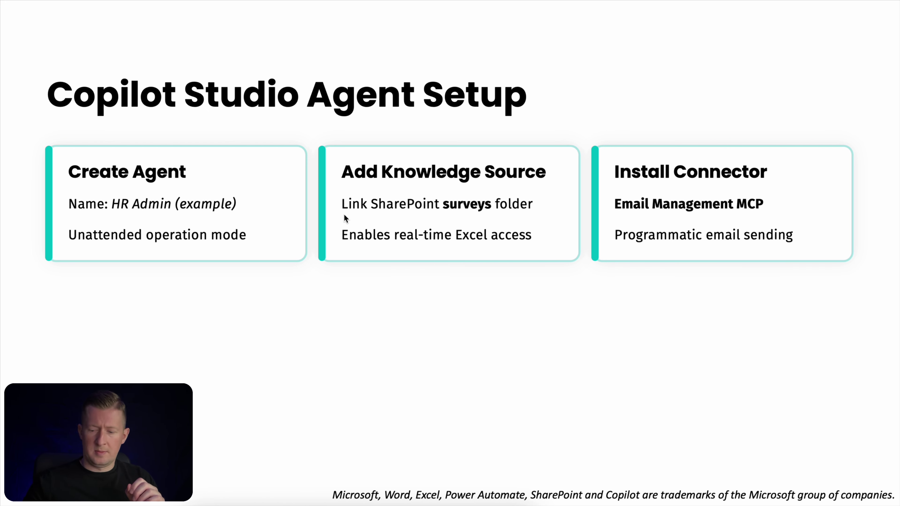
# Reveal the autonomous-operation Goal callout on the Copilot Studio Agent Setup slide
pyautogui.press('Right')
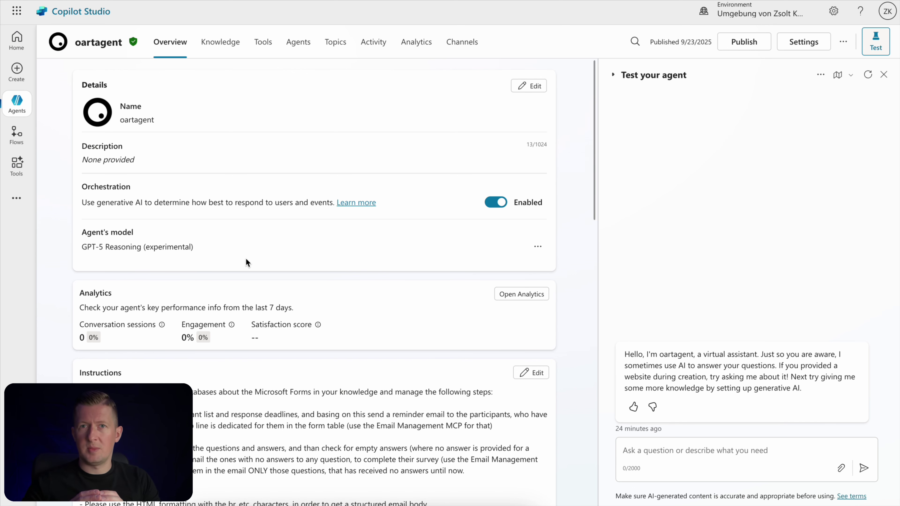
# Review oartagent's Instructions, Knowledge and Tools, then advance the deck to the Agent Instructions slide
pyautogui.scroll(-3, 347, 275)
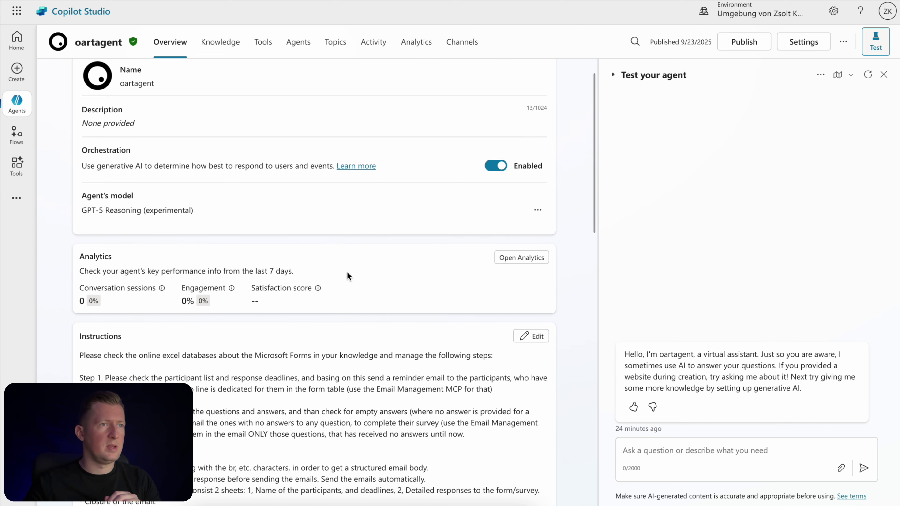
pyautogui.scroll(-2, 349, 277)
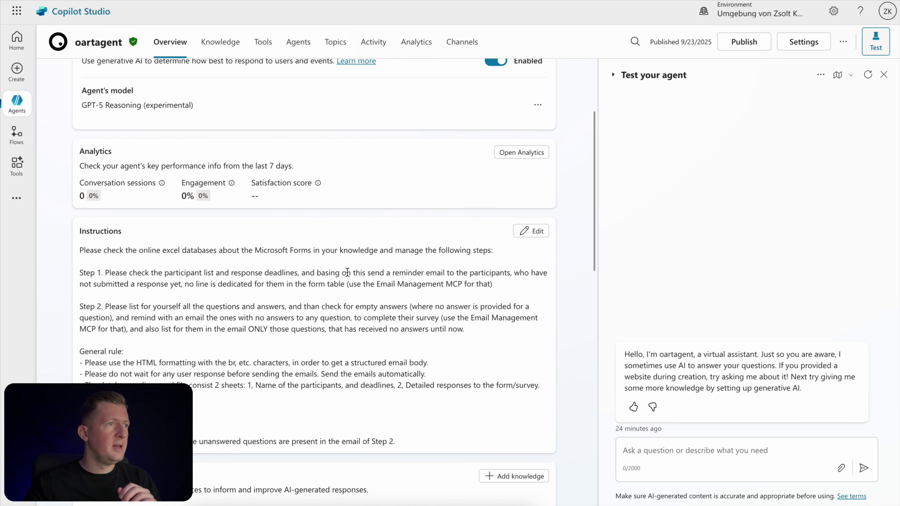
pyautogui.scroll(-1, 281, 334)
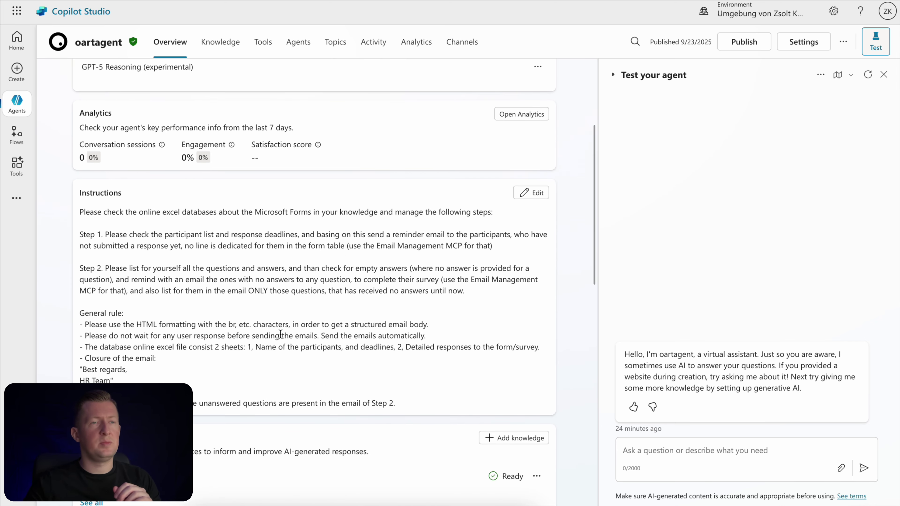
pyautogui.scroll(-2, 280, 334)
pyautogui.scroll(-3, 280, 334)
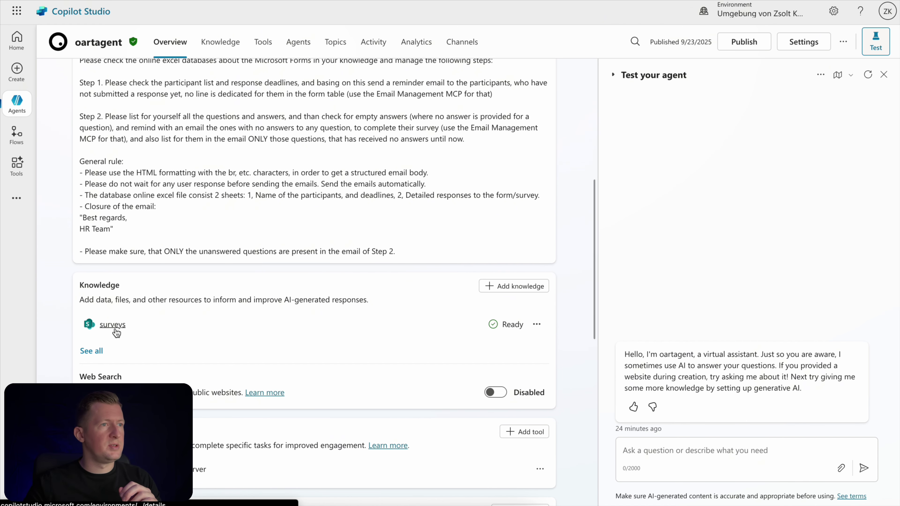
pyautogui.scroll(-3, 173, 339)
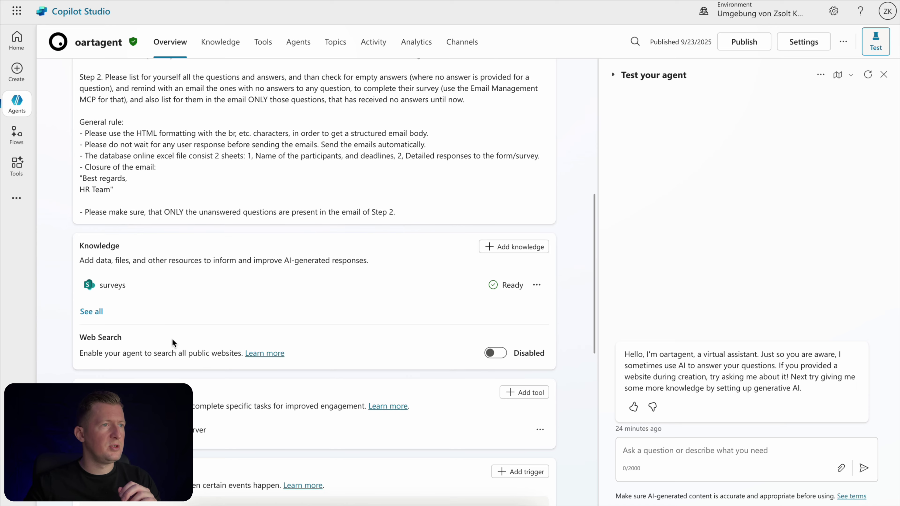
pyautogui.scroll(-2, 349, 319)
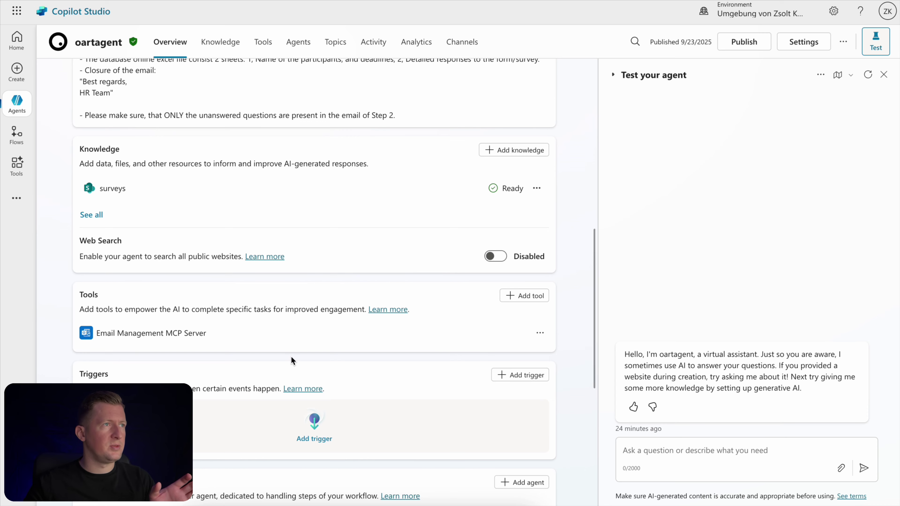
pyautogui.scroll(5, 291, 356)
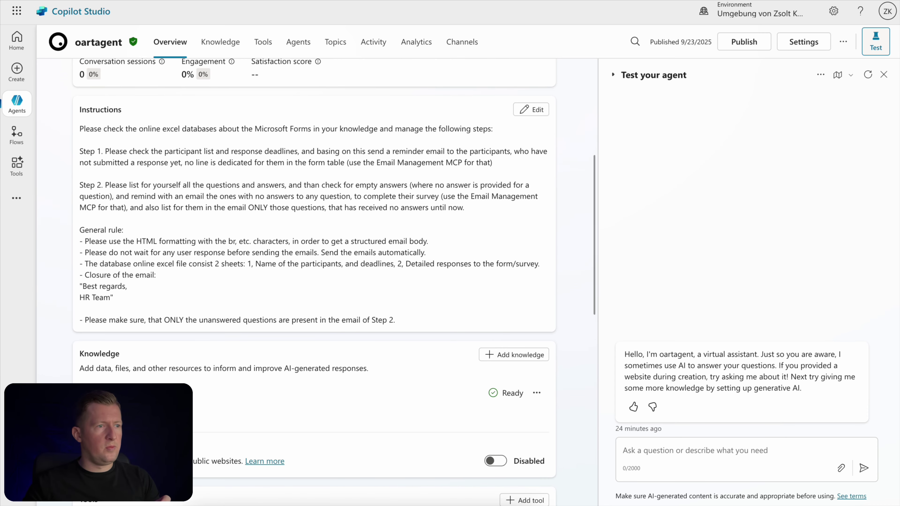
pyautogui.click(448, 505)
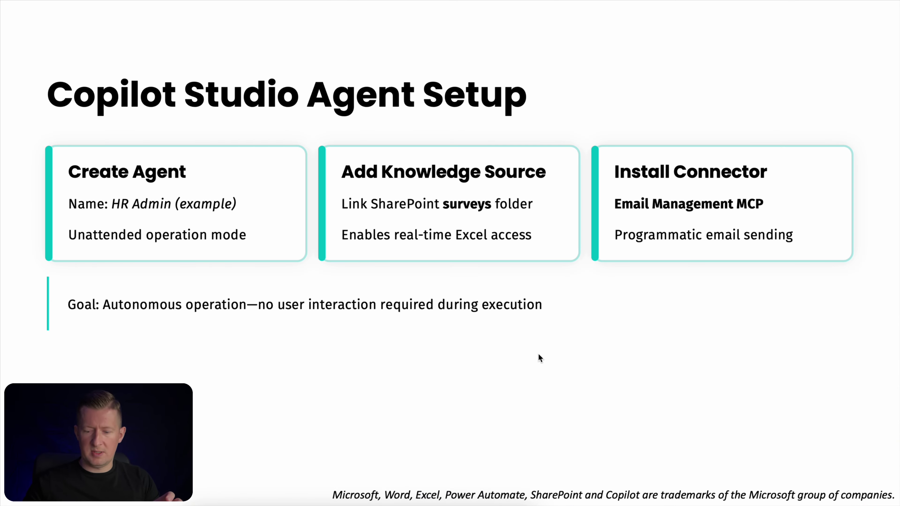
pyautogui.click(538, 354)
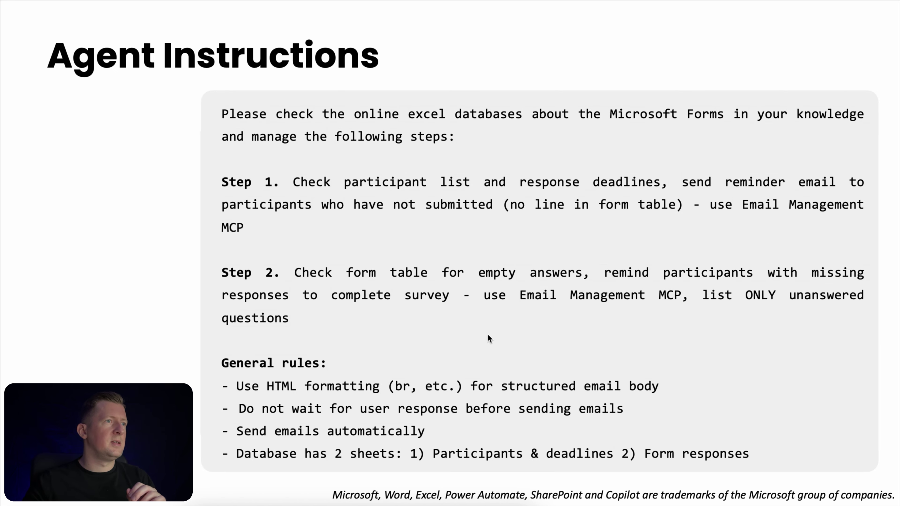
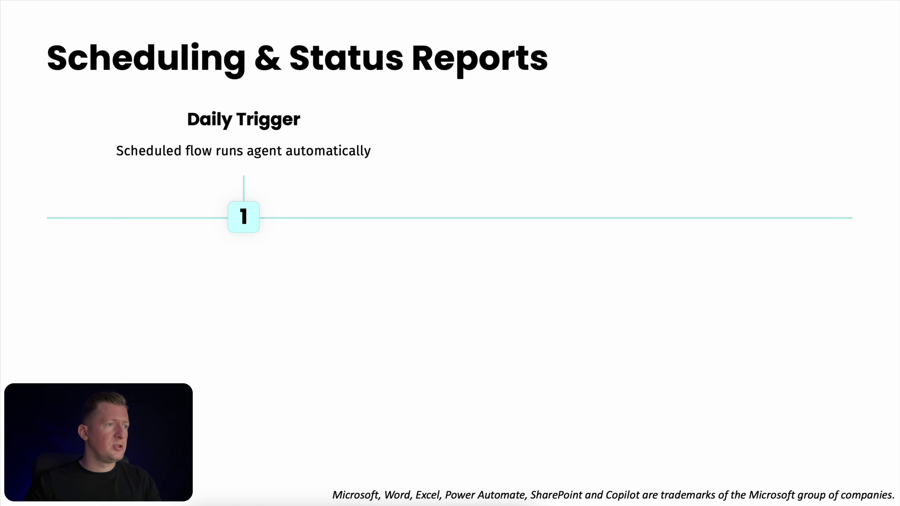
# Switch from the slideshow to the oartagent overview page in Chrome
pyautogui.click(230, 504)
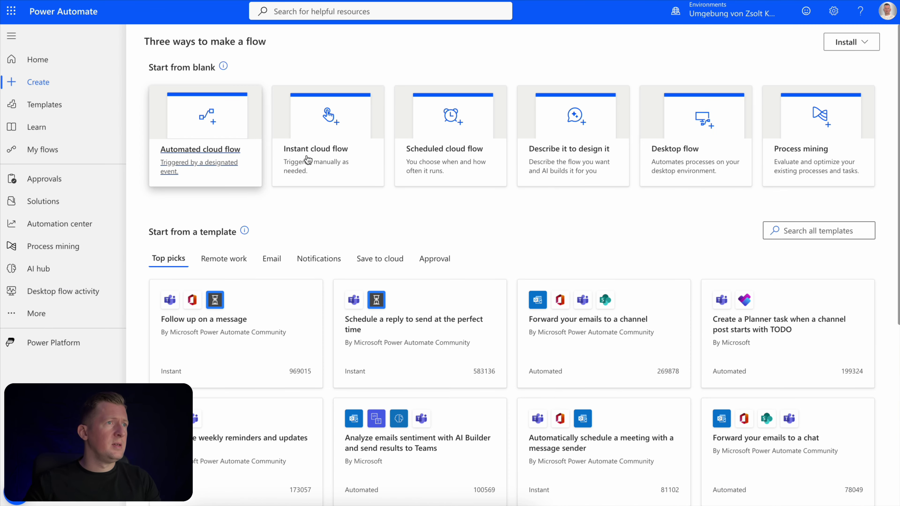
# Create a scheduled cloud flow named 'scheduled' that repeats every 1 day
pyautogui.click(443, 155)
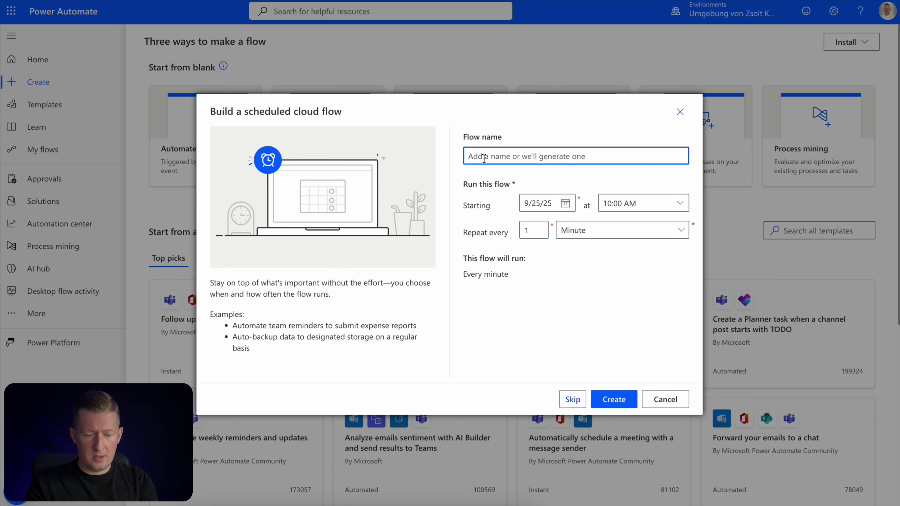
pyautogui.write('scheduled')
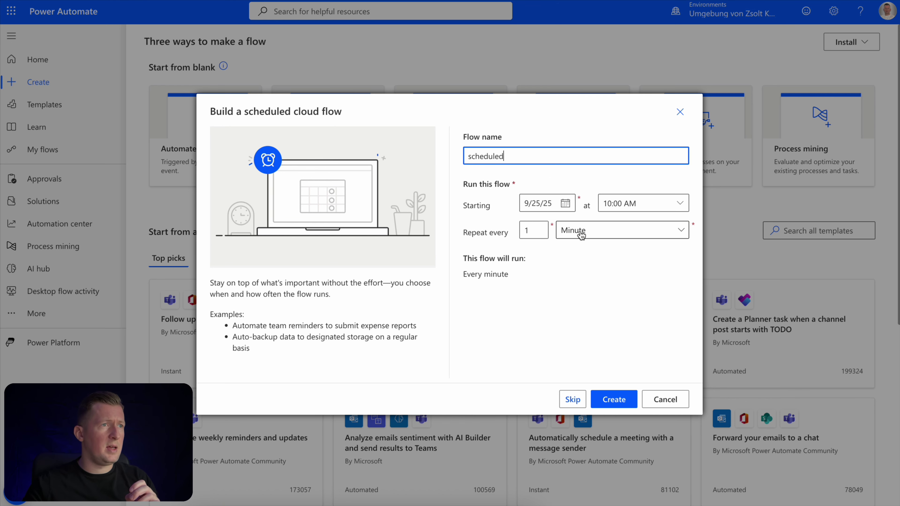
pyautogui.click(590, 232)
pyautogui.click(571, 290)
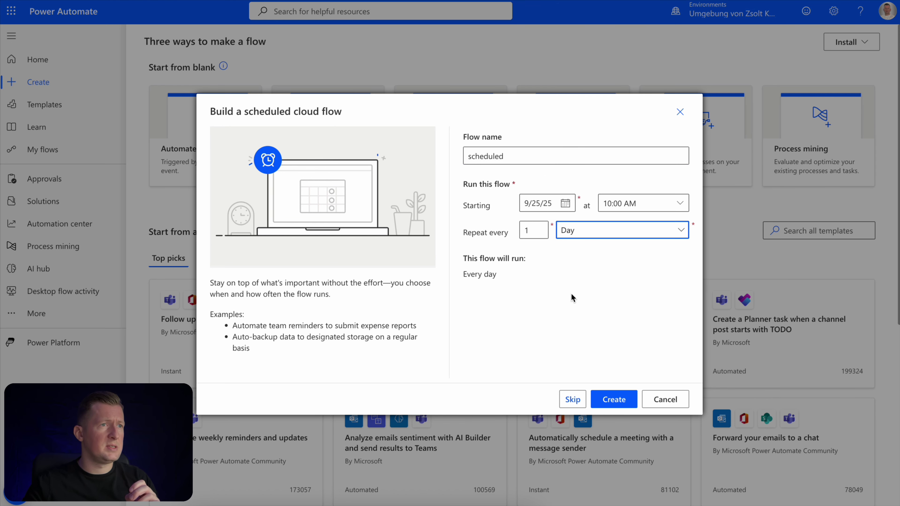
pyautogui.click(613, 391)
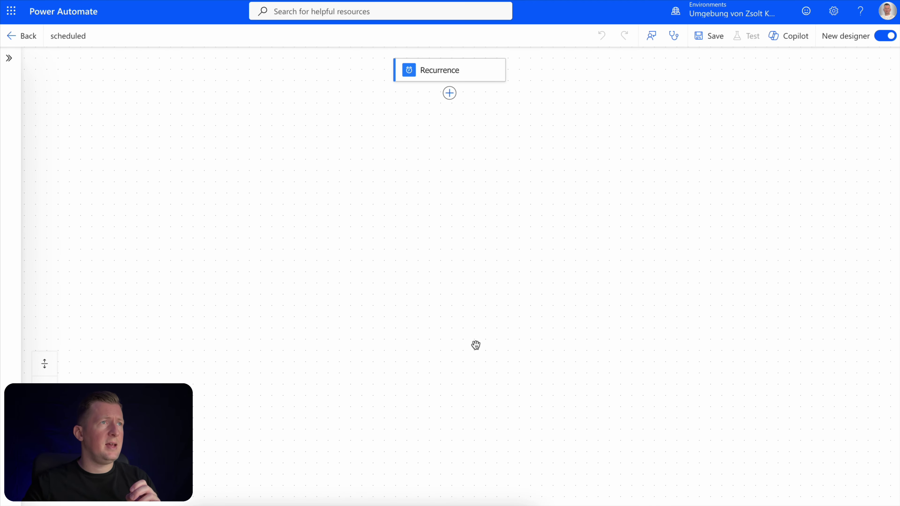
# Add an Execute Copilot action after Recurrence that runs oartagent
pyautogui.click(449, 93)
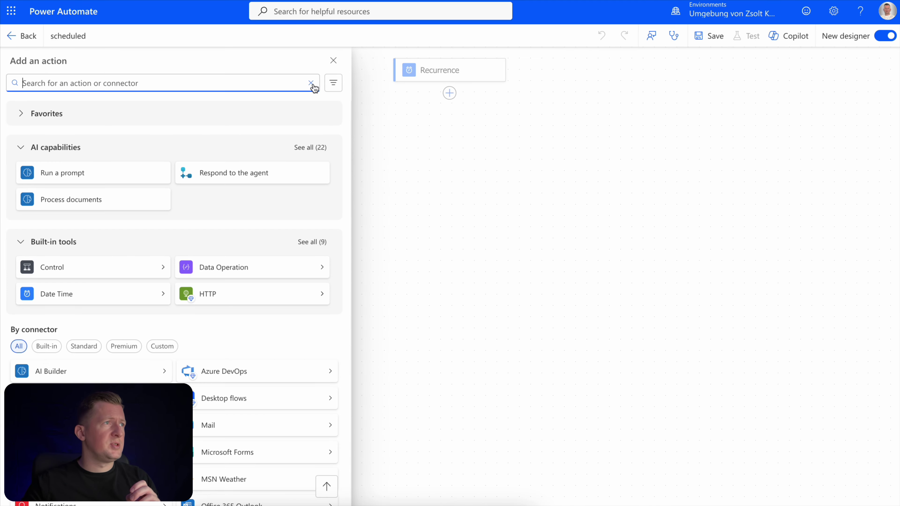
pyautogui.write('copilot')
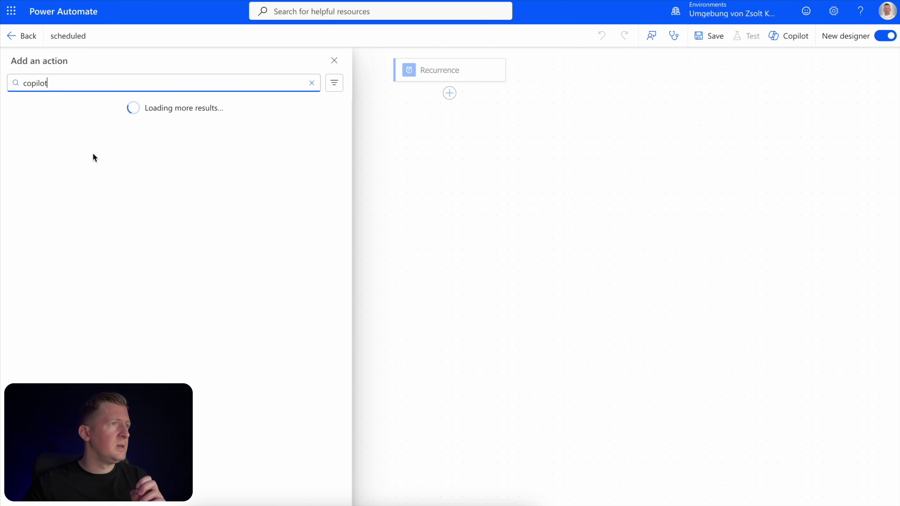
pyautogui.scroll(-3, 113, 299)
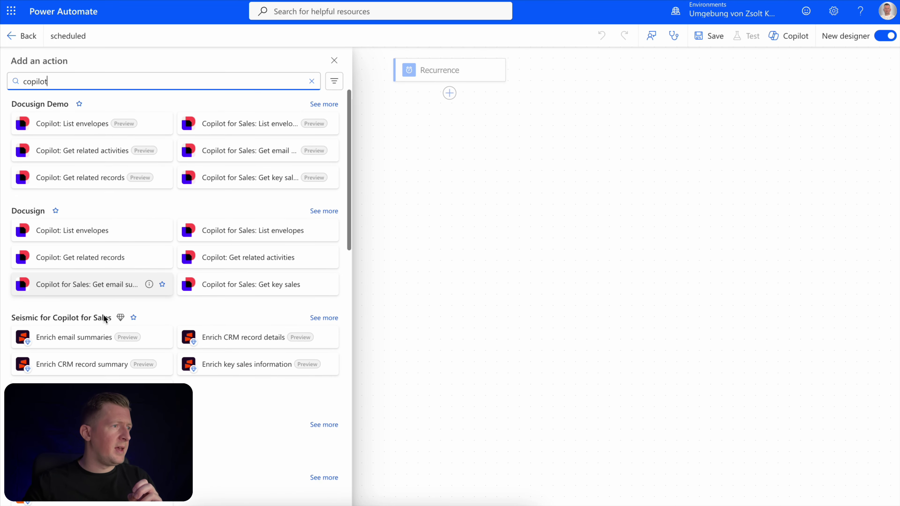
pyautogui.click(89, 454)
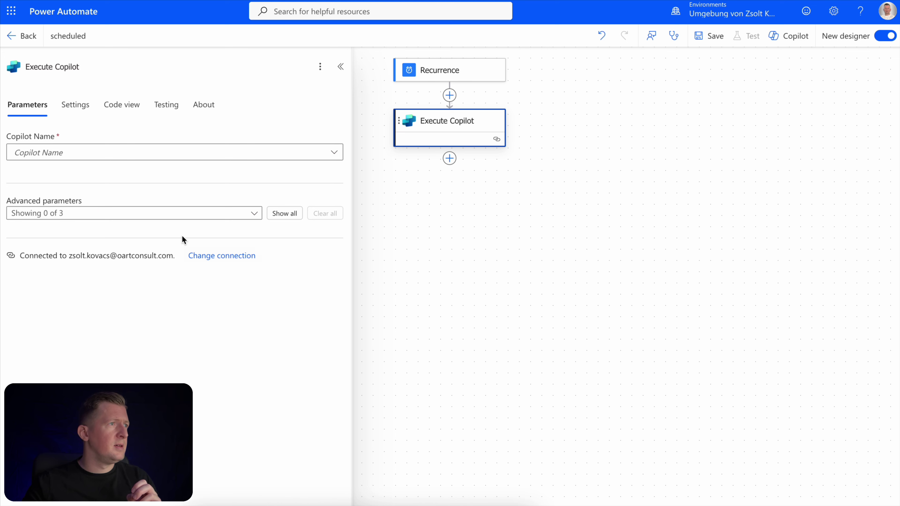
pyautogui.click(335, 153)
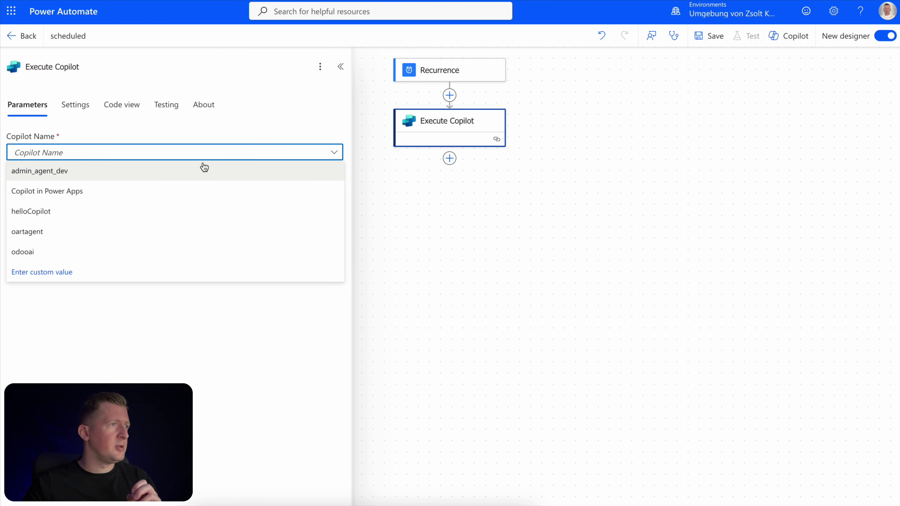
pyautogui.click(96, 233)
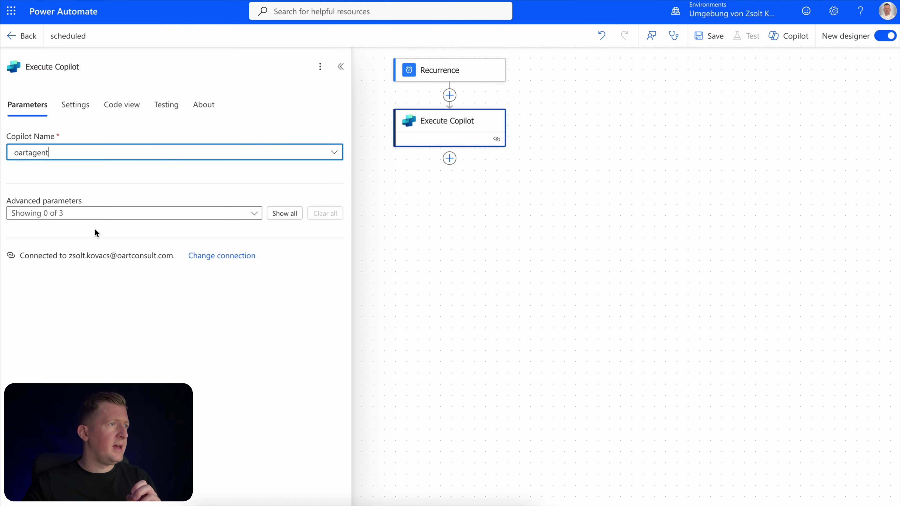
# Enable the body/message parameter and paste the survey reminder request into it
pyautogui.click(216, 215)
pyautogui.click(61, 273)
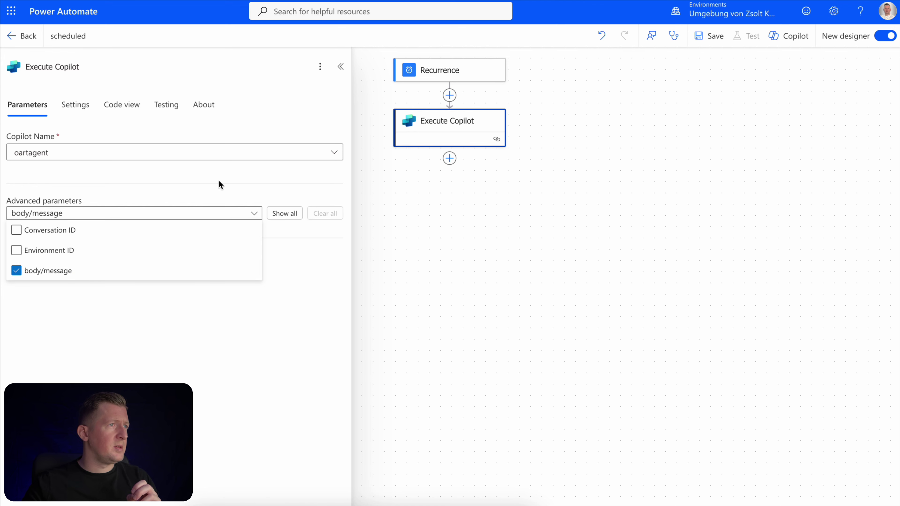
pyautogui.click(213, 191)
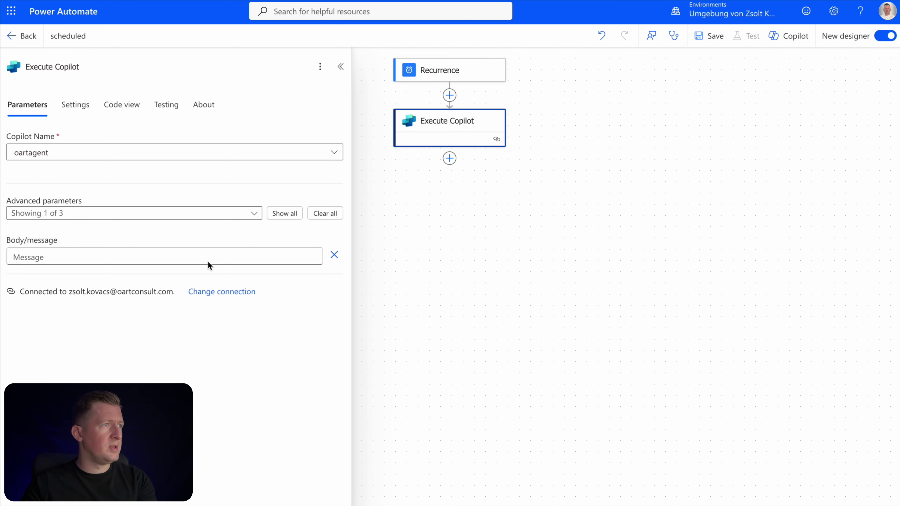
pyautogui.click(173, 257)
pyautogui.write('Please send a reminder email for the ones, who have not submitted the survey until now.')
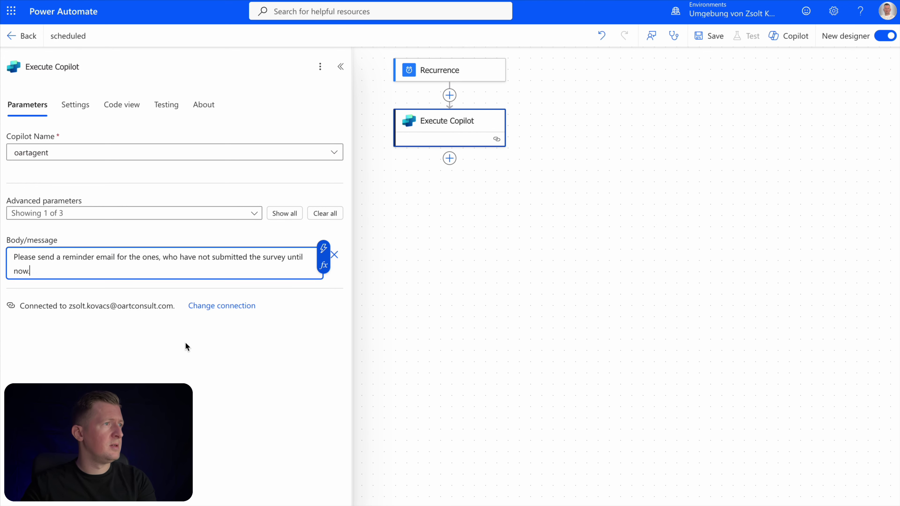
pyautogui.click(188, 355)
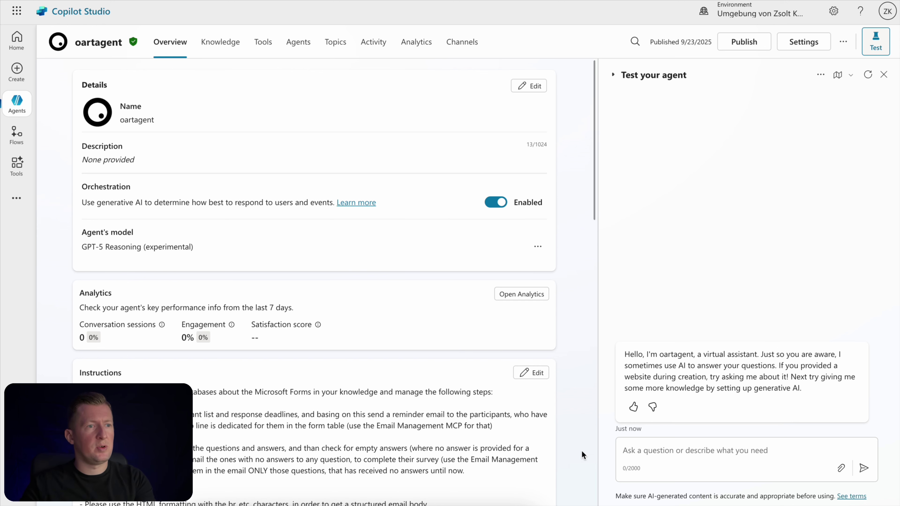
# Send oartagent the pasted survey reminder request in the test chat and open the activity map
pyautogui.click(638, 454)
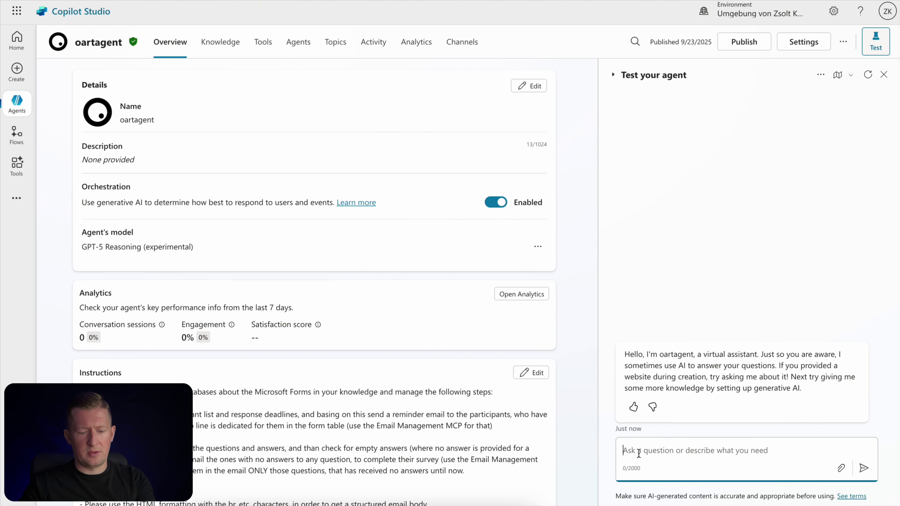
pyautogui.write('Please send a reminder email for the ones, who have not submitted the survey until now.')
pyautogui.press('BackSpace')
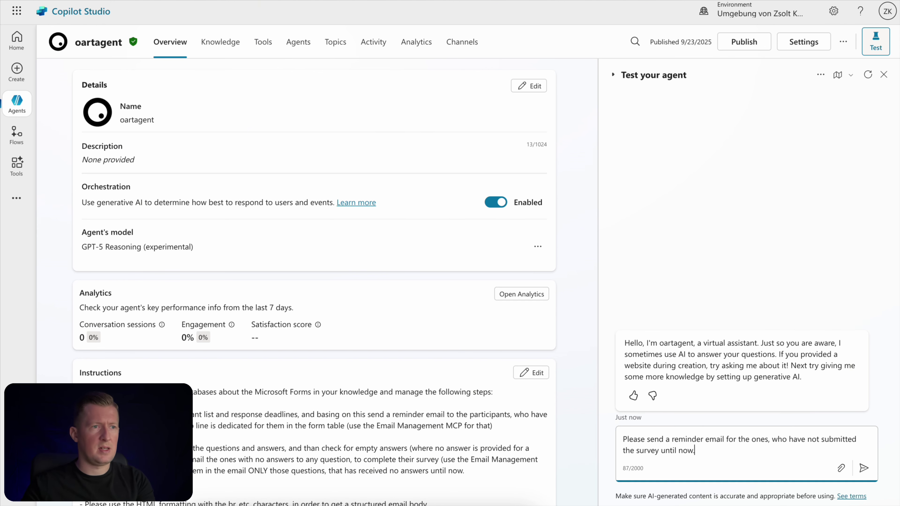
pyautogui.click(864, 471)
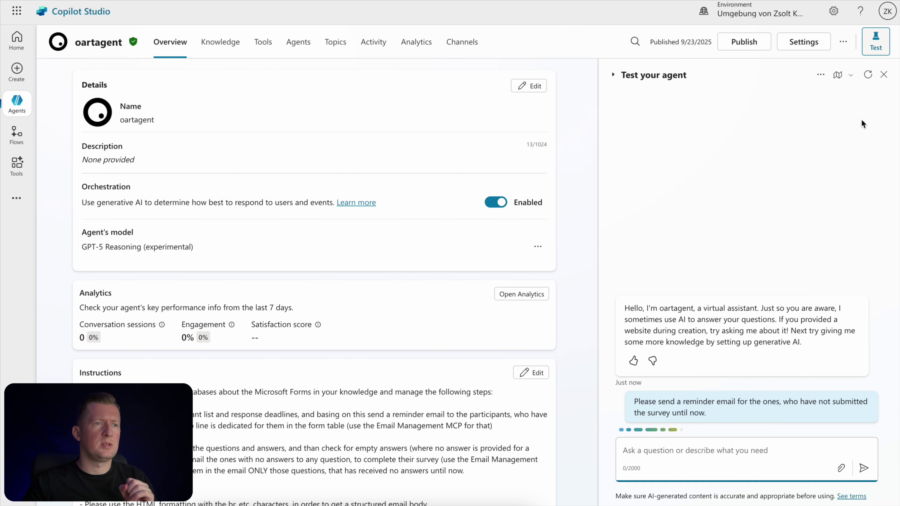
pyautogui.click(838, 75)
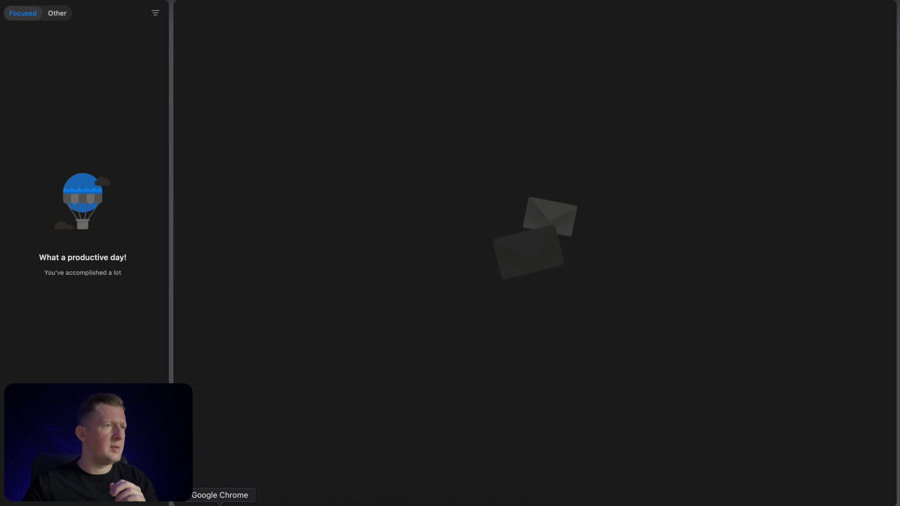
# Open the Action needed email and point out the two unanswered questions and deadline
pyautogui.click(220, 504)
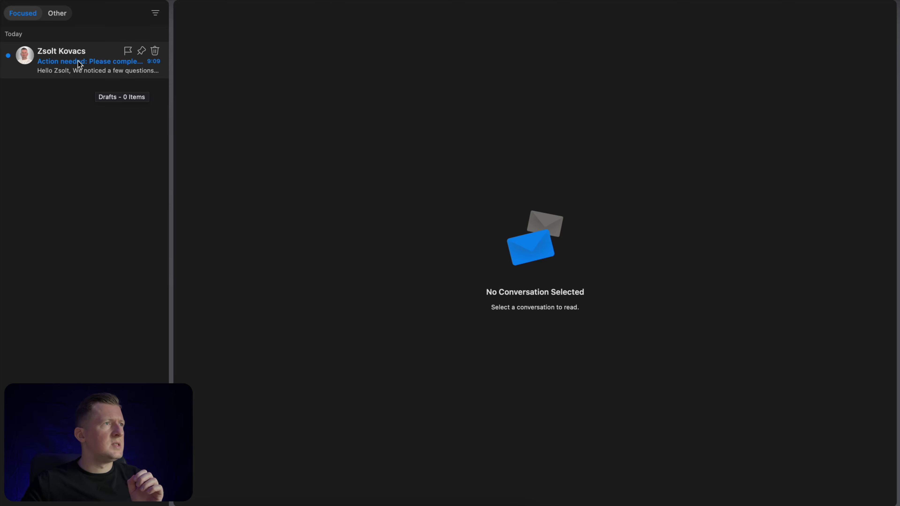
pyautogui.click(80, 65)
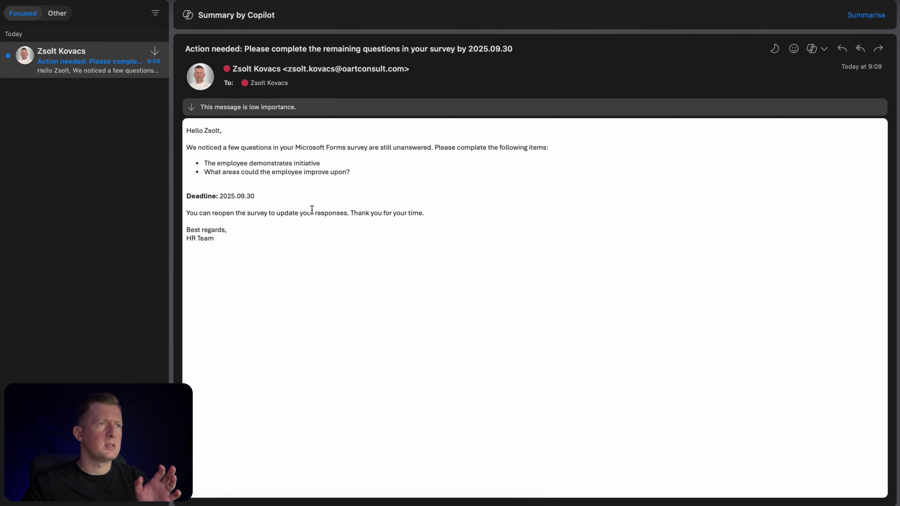
pyautogui.moveTo(232, 163); pyautogui.dragTo(271, 172)
pyautogui.moveTo(234, 196); pyautogui.dragTo(239, 196)
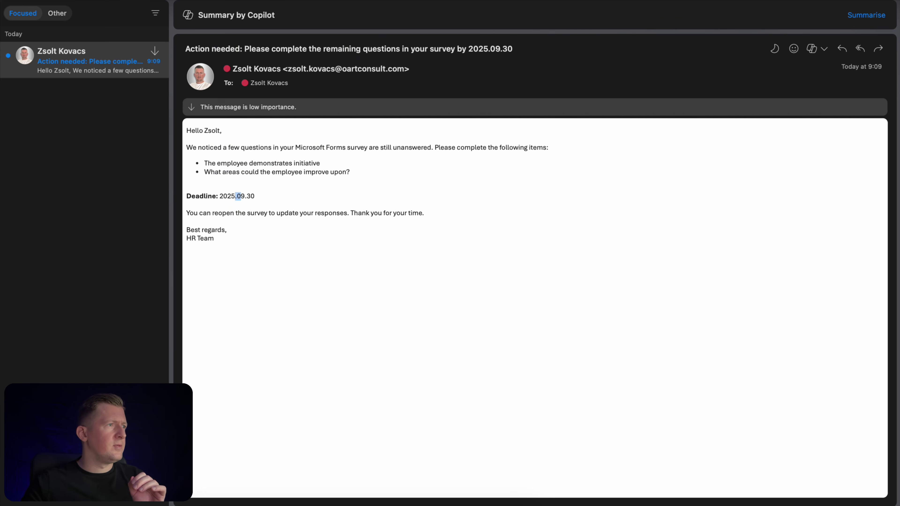
pyautogui.click(240, 197)
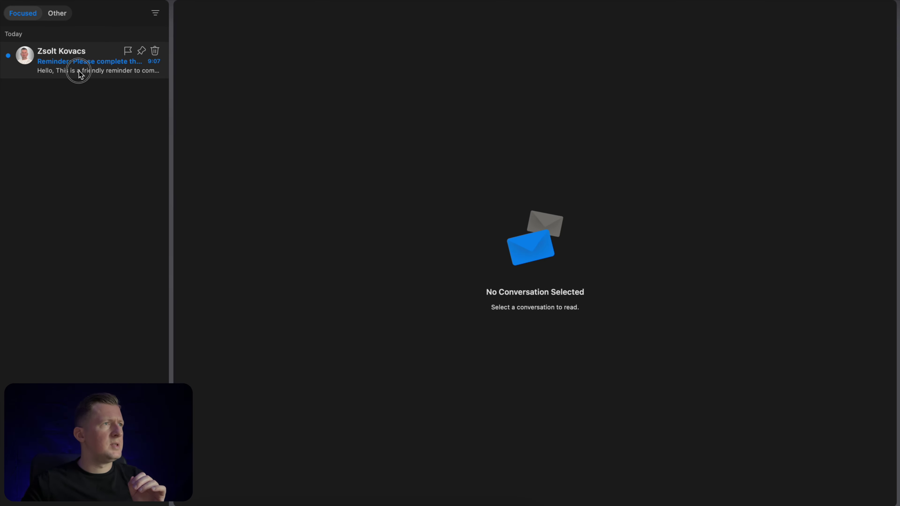
# Review the Reminder email's 2025-09-30 deadline, then return to Copilot Studio
pyautogui.click(79, 70)
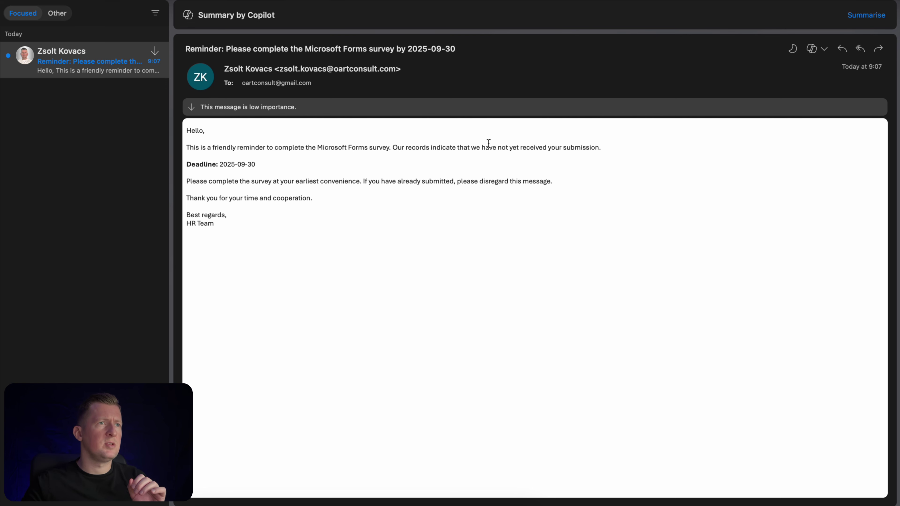
pyautogui.moveTo(220, 165); pyautogui.dragTo(254, 164)
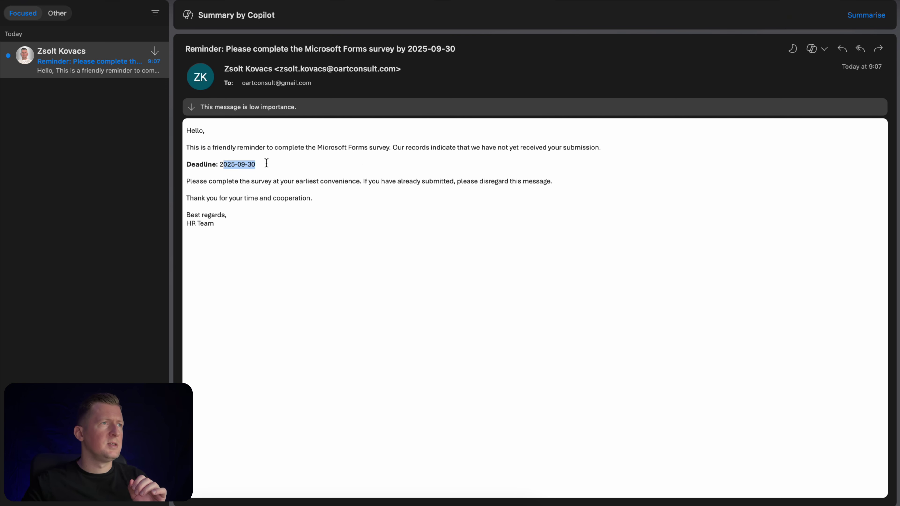
pyautogui.click(271, 189)
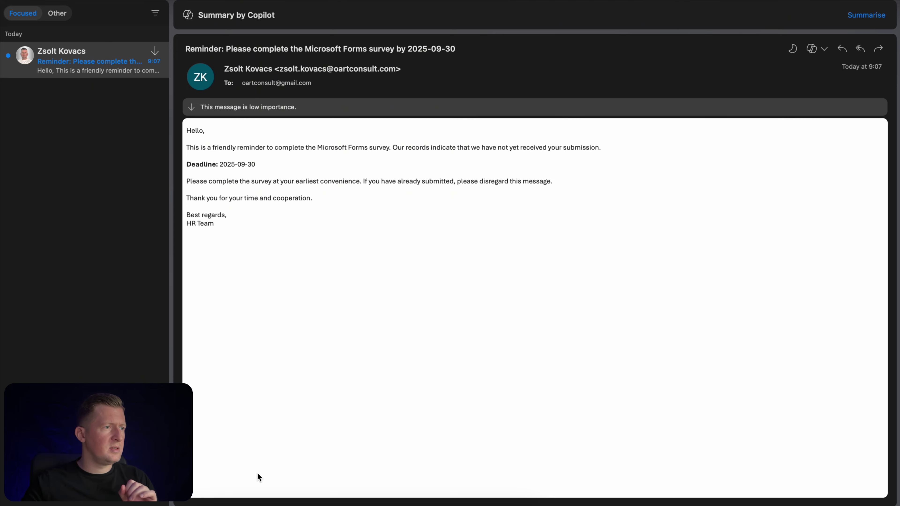
pyautogui.click(220, 504)
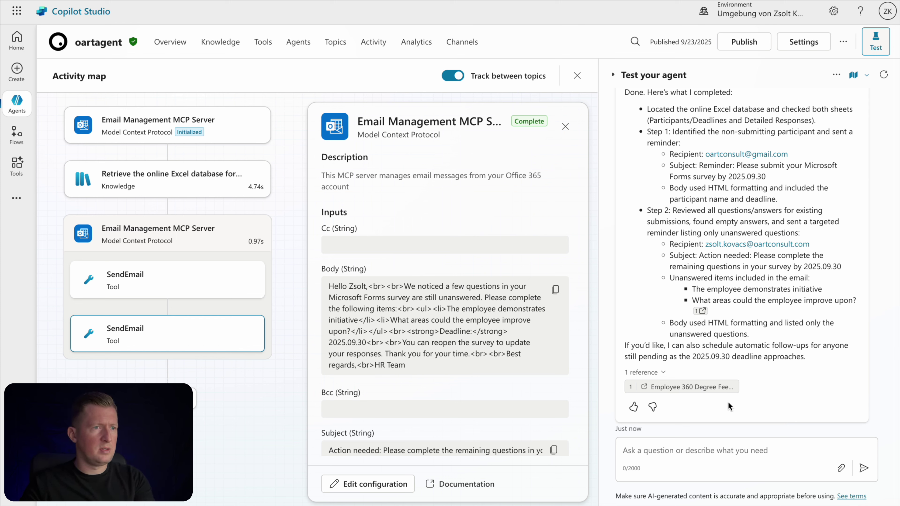
# Send the agent the pasted status-update request and view the latest SendEmail step's details
pyautogui.click(666, 451)
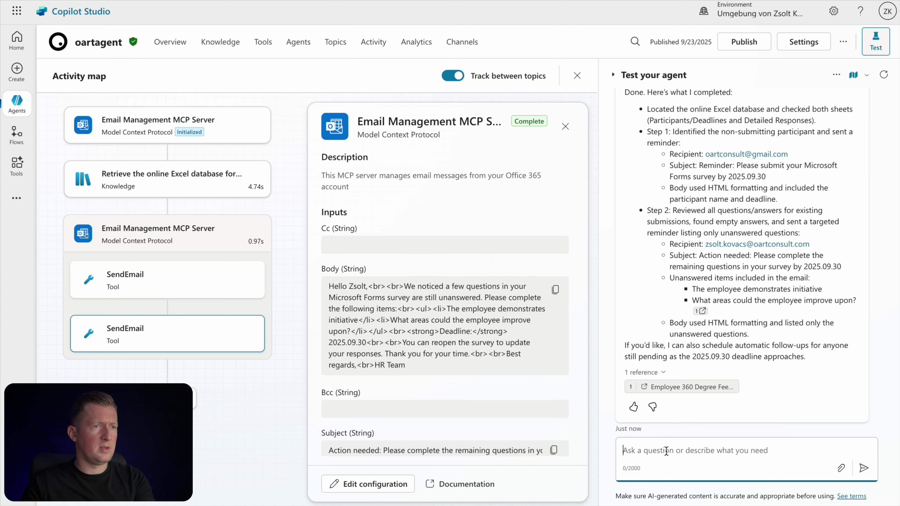
pyautogui.hotkey('ctrl', 'v')
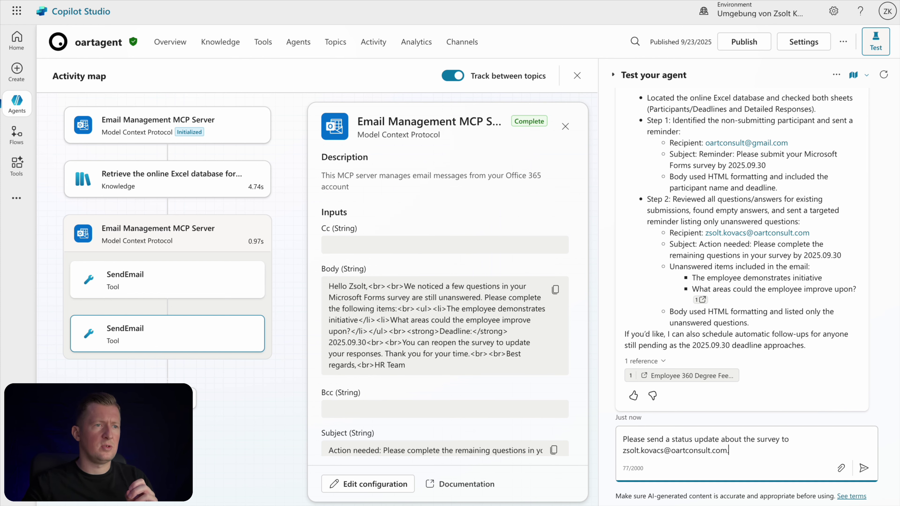
pyautogui.click(863, 468)
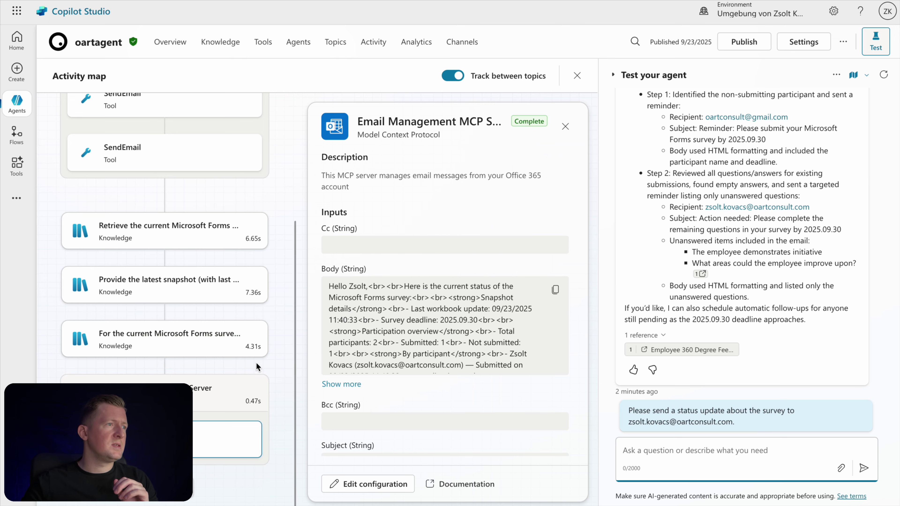
pyautogui.click(171, 440)
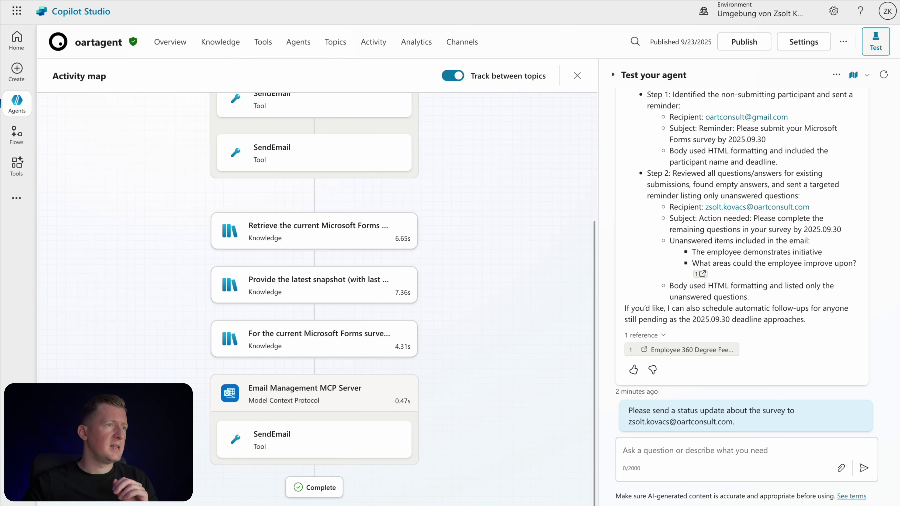
pyautogui.click(250, 441)
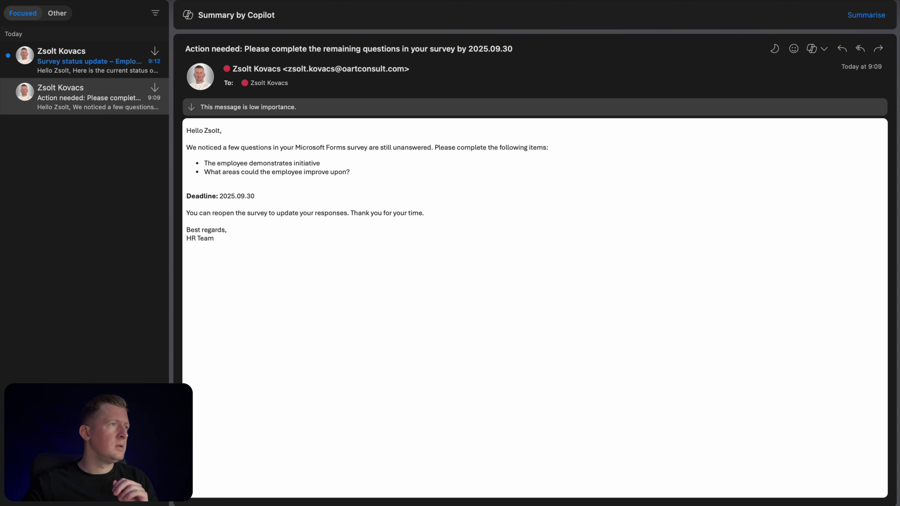
# Review the Survey status update email's outstanding questions and 'Not submitted yet' status, then return to the slides
pyautogui.click(72, 60)
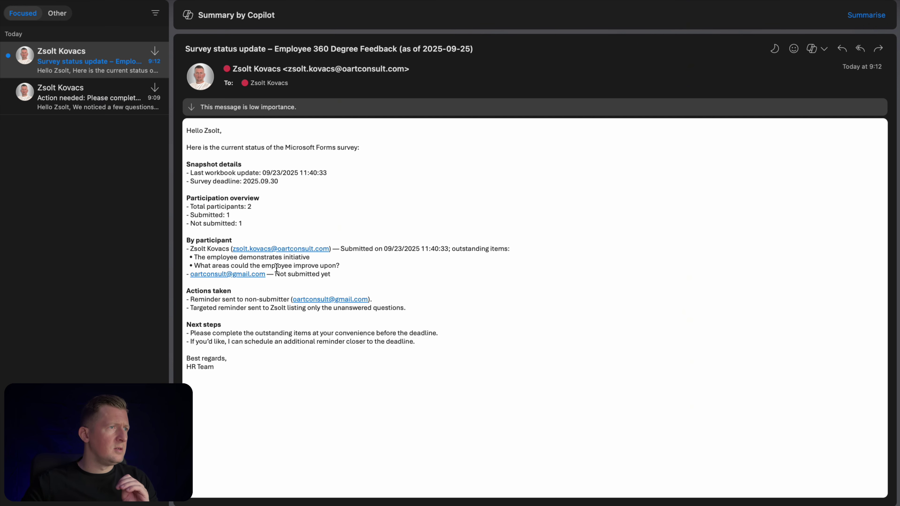
pyautogui.moveTo(207, 257); pyautogui.dragTo(236, 265)
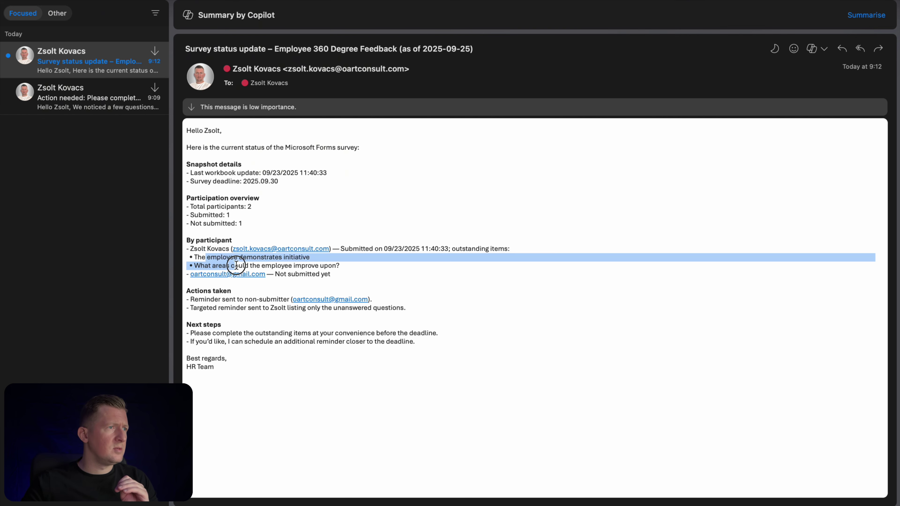
pyautogui.click(303, 273)
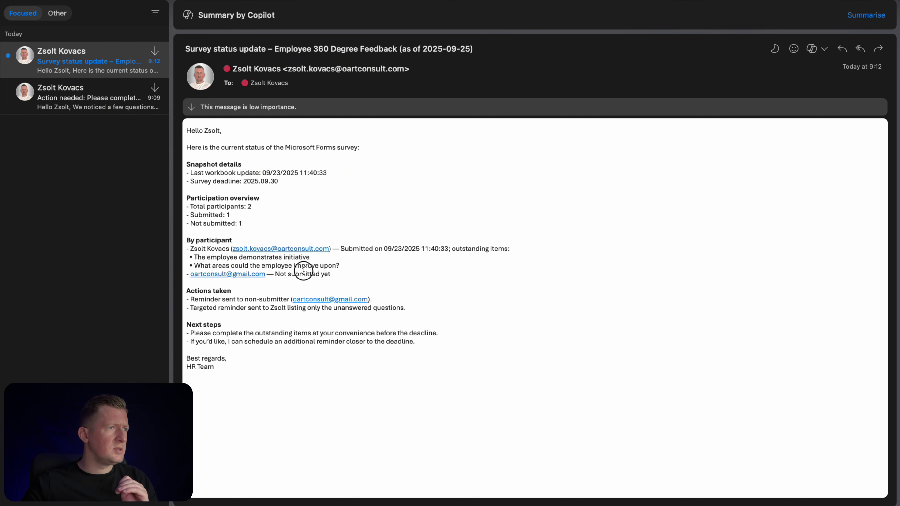
pyautogui.moveTo(280, 274); pyautogui.dragTo(304, 276)
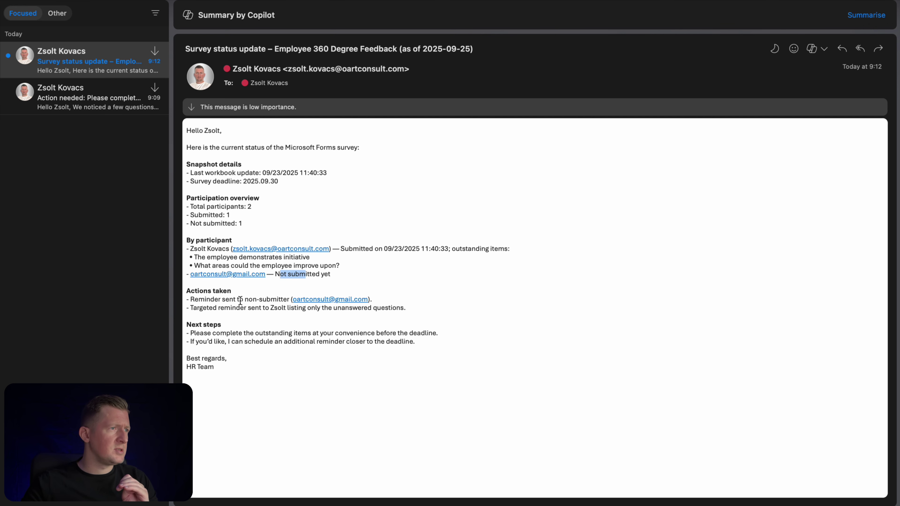
pyautogui.click(209, 334)
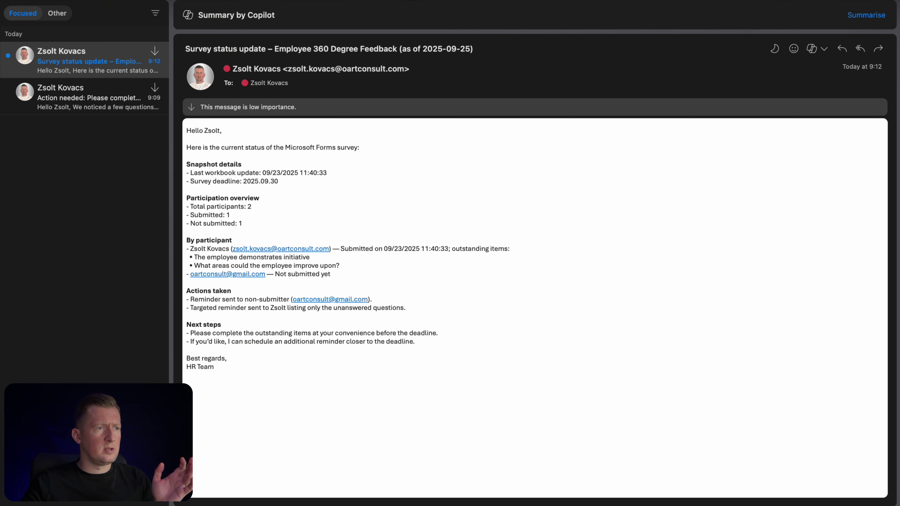
pyautogui.click(450, 504)
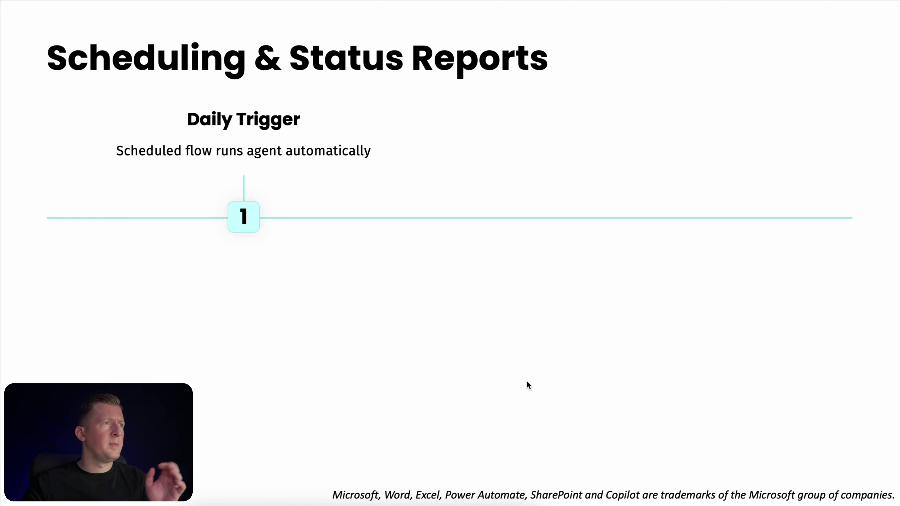